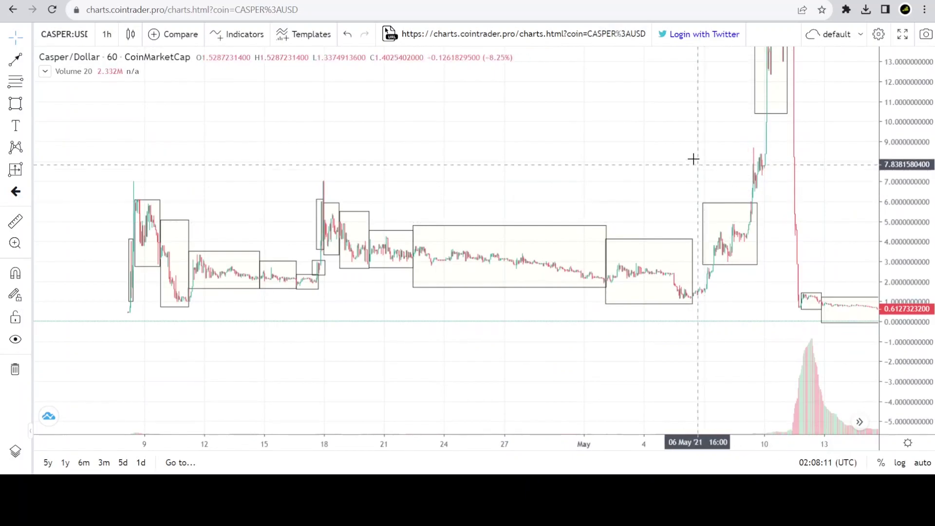
Draw a black arrow over the boxed price ranges from about 14 Apr '21 to about 1 May '21
{"action": "left_click_drag", "start_coordinate": [663, 161], "coordinate": [685, 141]}
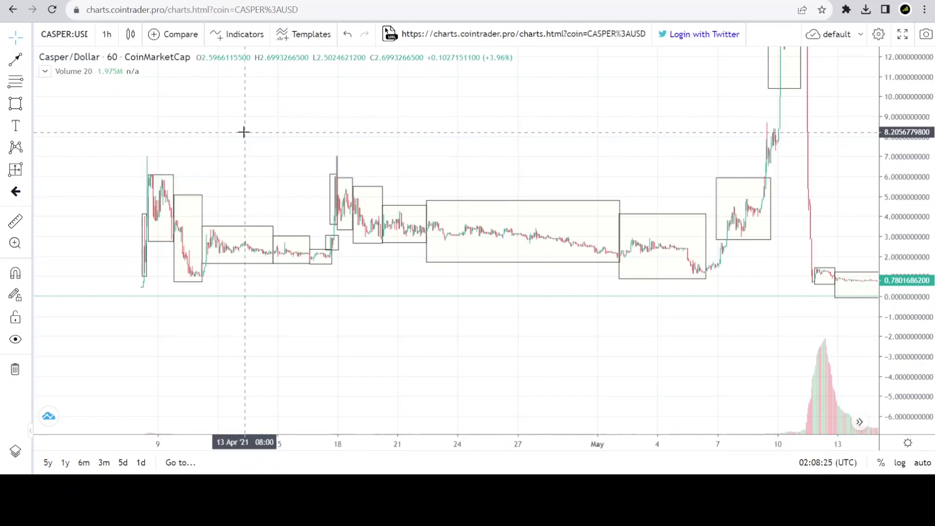
{"action": "left_click", "coordinate": [16, 60]}
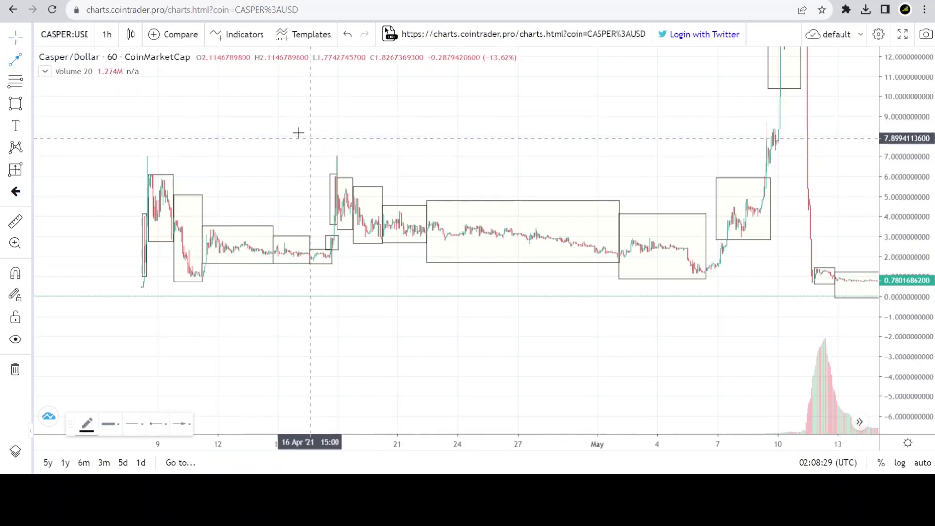
{"action": "left_click", "coordinate": [270, 125]}
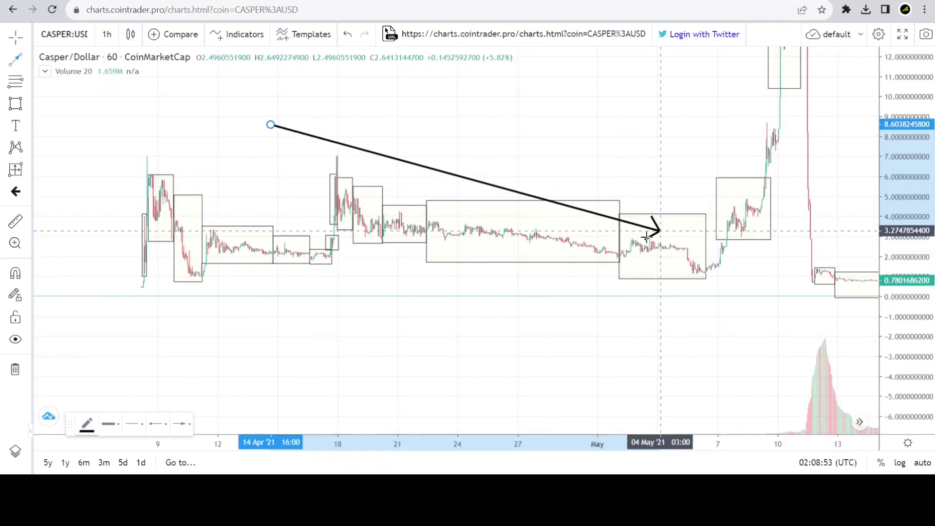
{"action": "left_click", "coordinate": [602, 187]}
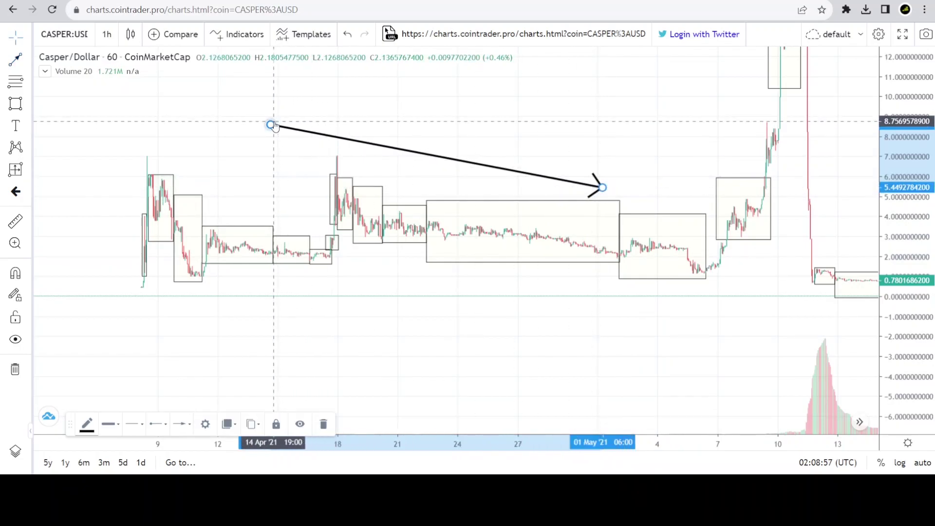
Move the arrow's tail to about 29 Apr '21 and aim its head at the prices inside the box covering early May
{"action": "left_click_drag", "start_coordinate": [271, 125], "coordinate": [562, 116]}
{"action": "mouse_move", "coordinate": [602, 187]}
{"action": "left_mouse_down"}
{"action": "mouse_move", "coordinate": [317, 202]}
{"action": "mouse_move", "coordinate": [591, 221]}
{"action": "mouse_move", "coordinate": [563, 194]}
{"action": "mouse_move", "coordinate": [571, 198]}
{"action": "mouse_move", "coordinate": [415, 238]}
{"action": "mouse_move", "coordinate": [599, 214]}
{"action": "mouse_move", "coordinate": [616, 192]}
{"action": "left_mouse_up"}
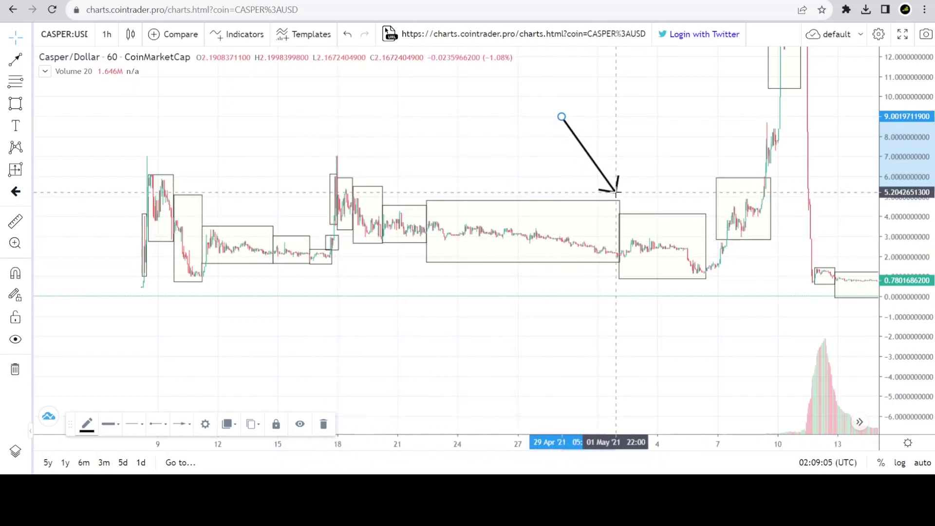
{"action": "left_click_drag", "start_coordinate": [616, 193], "coordinate": [642, 234]}
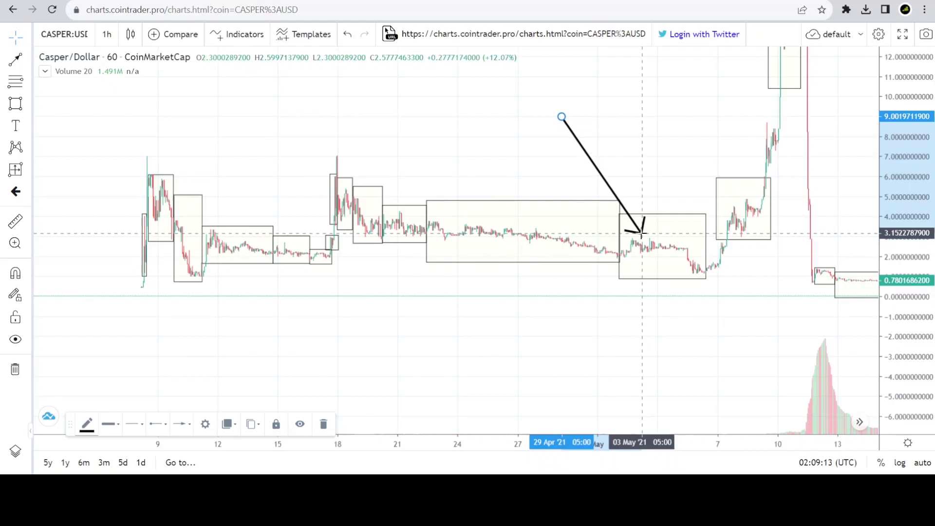
{"action": "mouse_move", "coordinate": [641, 234]}
{"action": "left_mouse_down"}
{"action": "mouse_move", "coordinate": [628, 246]}
{"action": "mouse_move", "coordinate": [660, 234]}
{"action": "mouse_move", "coordinate": [692, 267]}
{"action": "mouse_move", "coordinate": [682, 271]}
{"action": "mouse_move", "coordinate": [672, 244]}
{"action": "mouse_move", "coordinate": [649, 233]}
{"action": "left_mouse_up"}
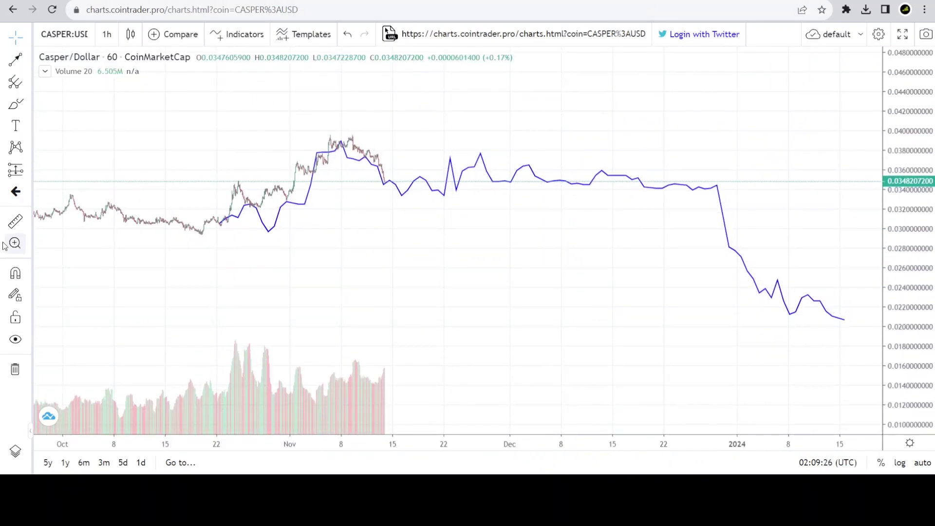
On the late-2023 chart, draw an arrow from about 14 Oct '23 to just above the late-October price peak
{"action": "left_click", "coordinate": [15, 59]}
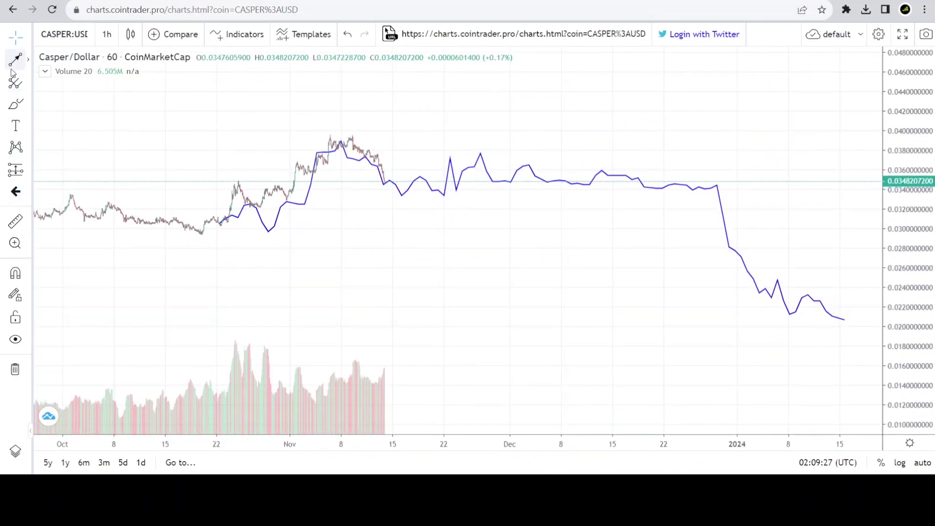
{"action": "left_click", "coordinate": [165, 114]}
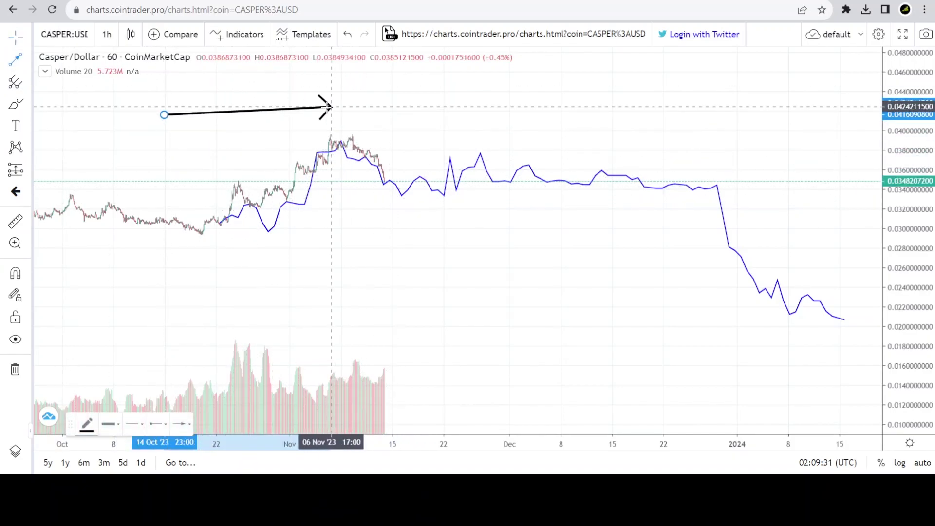
{"action": "left_click", "coordinate": [251, 157]}
Shift the blue projection earlier and back again to compare its fit with the prices, and aim the arrow at about 2 Nov '23
{"action": "left_click", "coordinate": [281, 213]}
{"action": "left_click_drag", "start_coordinate": [281, 213], "coordinate": [269, 208]}
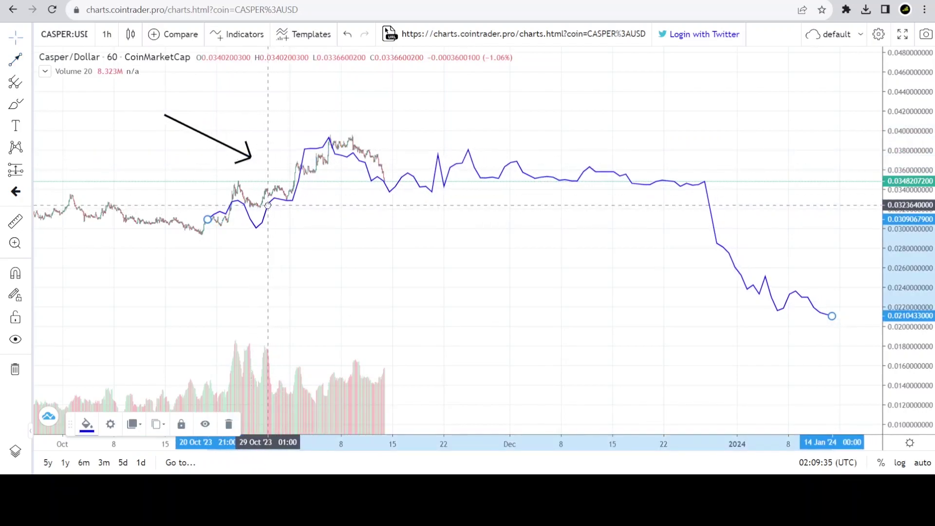
{"action": "left_click_drag", "start_coordinate": [251, 157], "coordinate": [342, 128]}
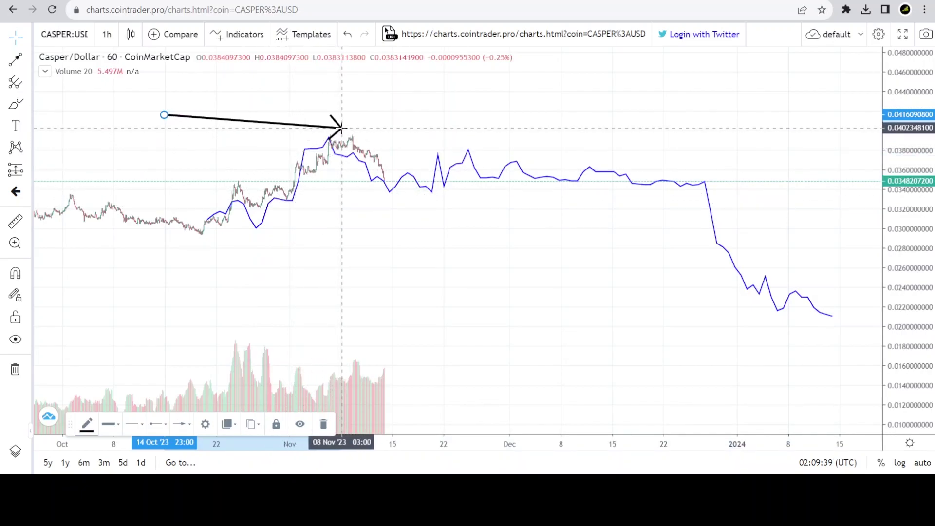
{"action": "left_click_drag", "start_coordinate": [347, 163], "coordinate": [361, 163]}
{"action": "left_click_drag", "start_coordinate": [342, 129], "coordinate": [302, 148]}
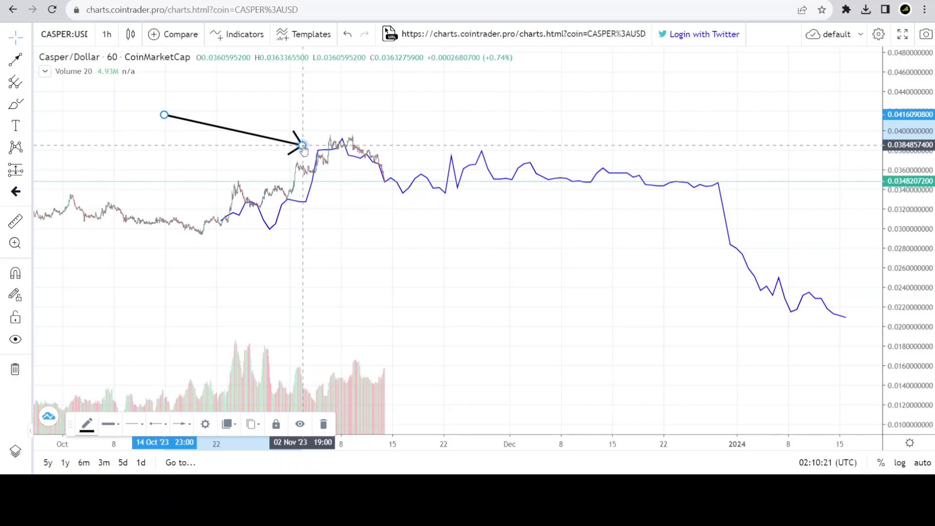
Align the projection with the late-October price swing, starting about 20 Oct '23, and aim the arrow at about 4 Nov '23
{"action": "left_click_drag", "start_coordinate": [302, 146], "coordinate": [247, 165]}
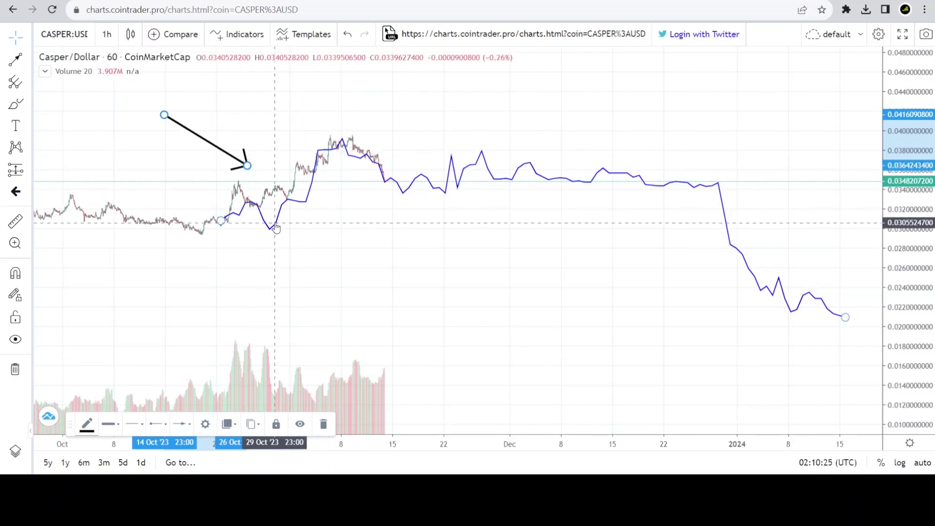
{"action": "left_click", "coordinate": [262, 220]}
{"action": "mouse_move", "coordinate": [261, 221]}
{"action": "left_mouse_down"}
{"action": "mouse_move", "coordinate": [242, 220]}
{"action": "mouse_move", "coordinate": [249, 213]}
{"action": "left_mouse_up"}
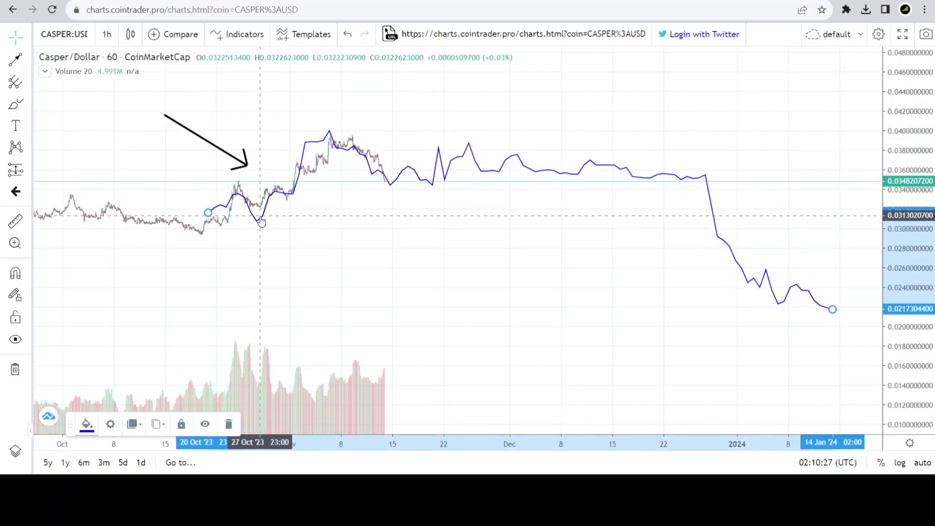
{"action": "left_click_drag", "start_coordinate": [248, 164], "coordinate": [317, 125]}
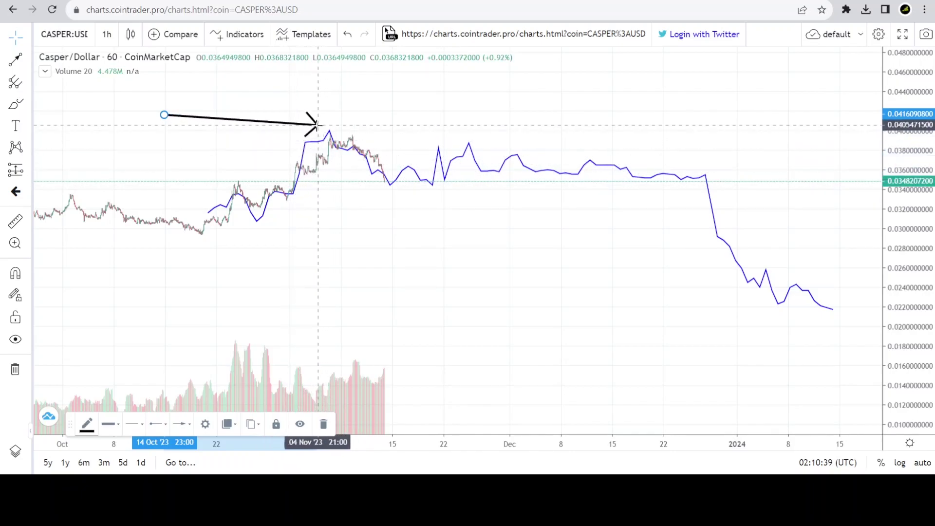
Shift the projection later so its peak matches the November price high, and extend the arrow to about 1 Dec '23
{"action": "left_click", "coordinate": [344, 149]}
{"action": "left_click_drag", "start_coordinate": [353, 155], "coordinate": [364, 154]}
{"action": "left_click_drag", "start_coordinate": [318, 123], "coordinate": [512, 149]}
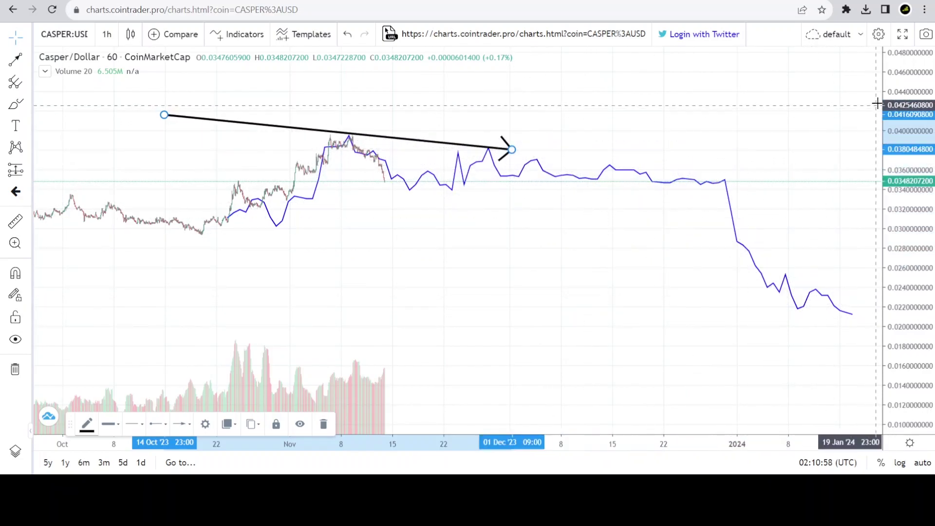
Replace the detailed projection over the prices with the smoother one, and shorten the arrow to about 3 Nov '23
{"action": "left_click", "coordinate": [804, 99]}
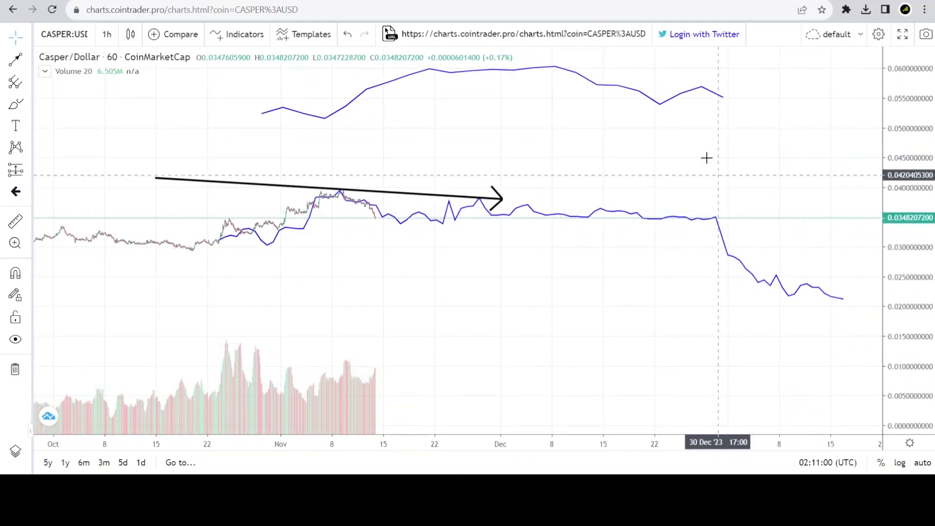
{"action": "mouse_move", "coordinate": [642, 98]}
{"action": "left_mouse_down"}
{"action": "mouse_move", "coordinate": [641, 193]}
{"action": "mouse_move", "coordinate": [570, 151]}
{"action": "mouse_move", "coordinate": [563, 183]}
{"action": "mouse_move", "coordinate": [537, 171]}
{"action": "mouse_move", "coordinate": [469, 192]}
{"action": "mouse_move", "coordinate": [497, 198]}
{"action": "mouse_move", "coordinate": [345, 176]}
{"action": "mouse_move", "coordinate": [312, 181]}
{"action": "left_mouse_up"}
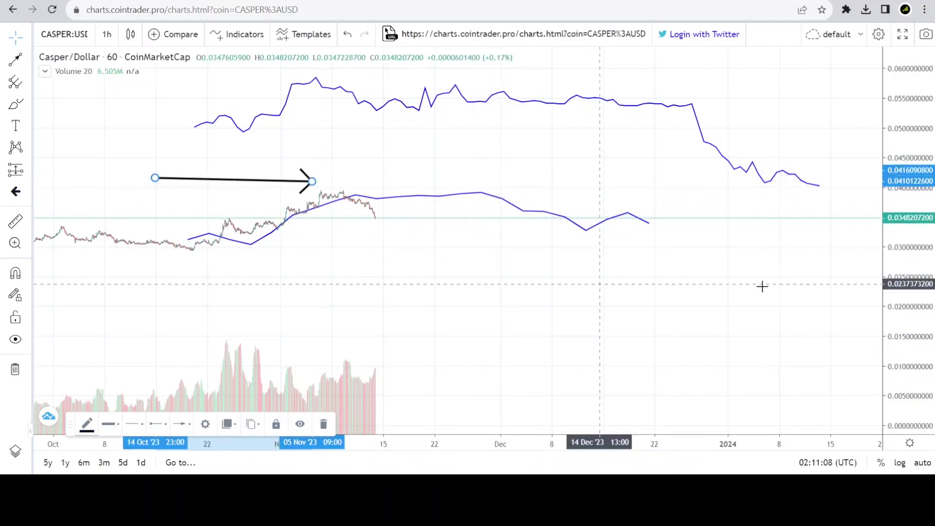
{"action": "left_click_drag", "start_coordinate": [907, 305], "coordinate": [905, 263]}
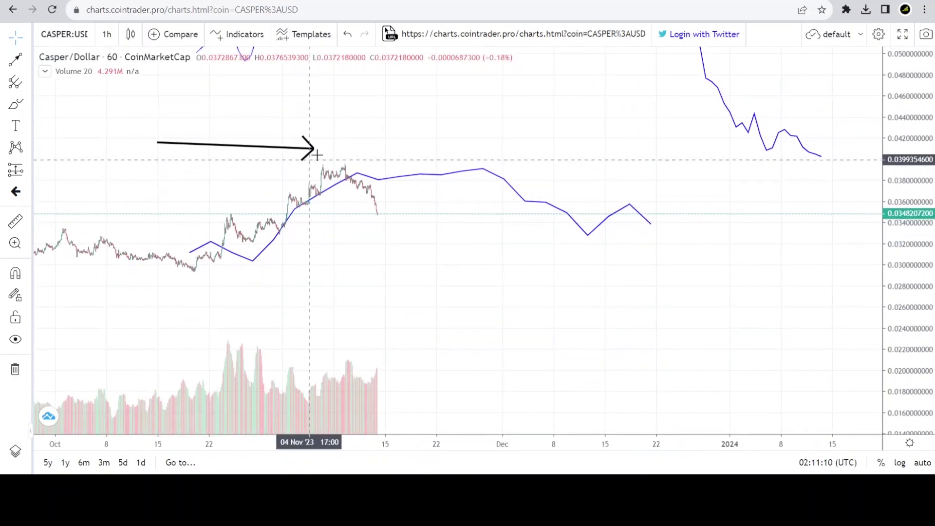
{"action": "mouse_move", "coordinate": [314, 154]}
{"action": "left_mouse_down"}
{"action": "mouse_move", "coordinate": [307, 171]}
{"action": "mouse_move", "coordinate": [302, 159]}
{"action": "left_mouse_up"}
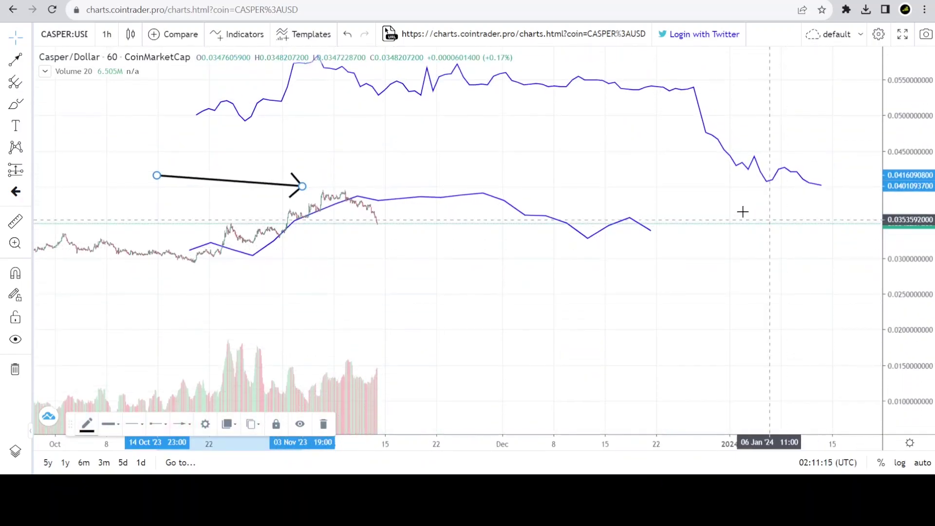
Move the smoother projection above the prices, bring the detailed one back onto them, and extend the arrow into mid-November
{"action": "left_click_drag", "start_coordinate": [505, 206], "coordinate": [535, 127]}
{"action": "left_click_drag", "start_coordinate": [534, 87], "coordinate": [535, 220]}
{"action": "left_click_drag", "start_coordinate": [302, 188], "coordinate": [413, 186]}
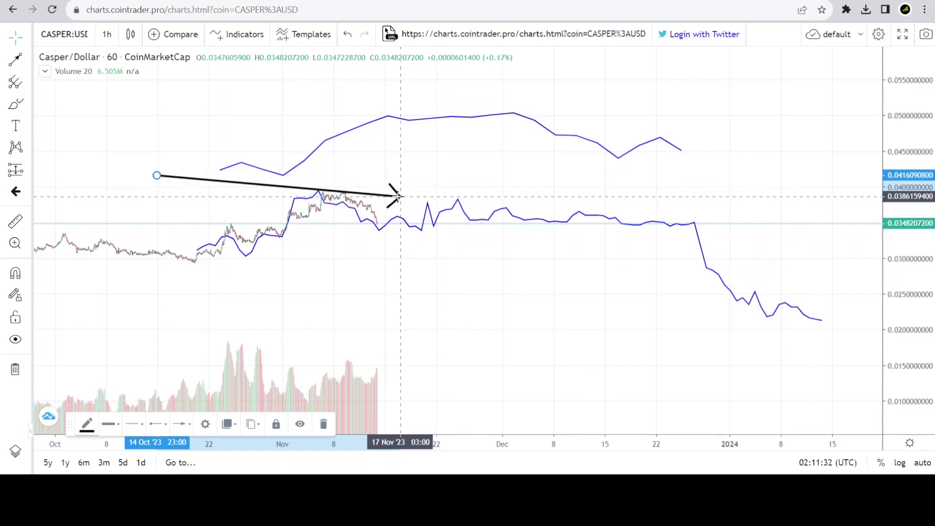
Aim the arrow at the rise around 1 Nov '23 and shift the detailed projection to start about 22 Oct '23
{"action": "left_click_drag", "start_coordinate": [365, 205], "coordinate": [336, 199]}
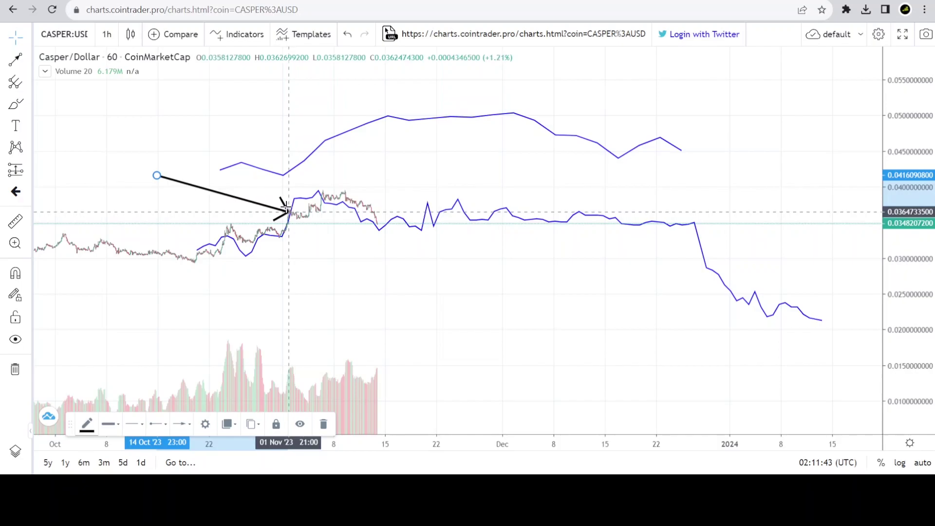
{"action": "left_click_drag", "start_coordinate": [294, 207], "coordinate": [311, 205]}
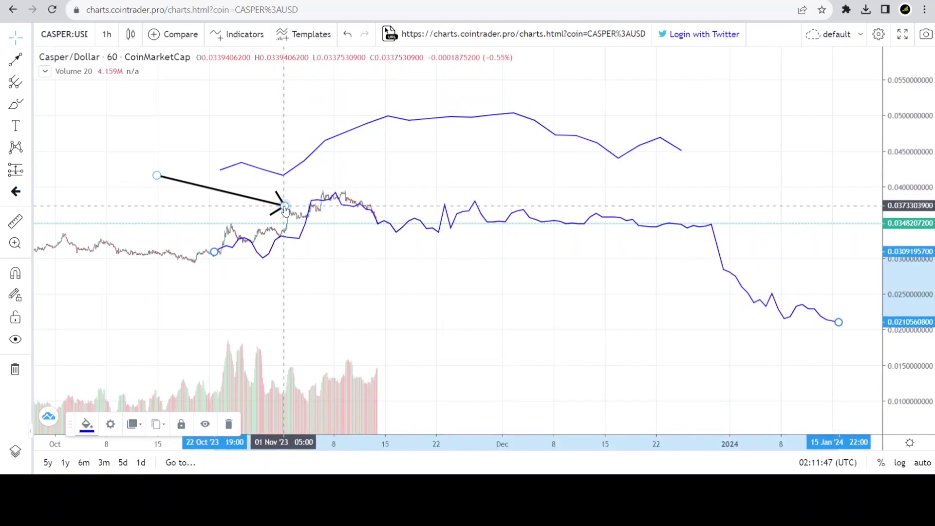
{"action": "mouse_move", "coordinate": [284, 243]}
{"action": "left_mouse_down"}
{"action": "mouse_move", "coordinate": [276, 229]}
{"action": "mouse_move", "coordinate": [339, 192]}
{"action": "mouse_move", "coordinate": [372, 209]}
{"action": "mouse_move", "coordinate": [343, 194]}
{"action": "mouse_move", "coordinate": [314, 196]}
{"action": "left_mouse_up"}
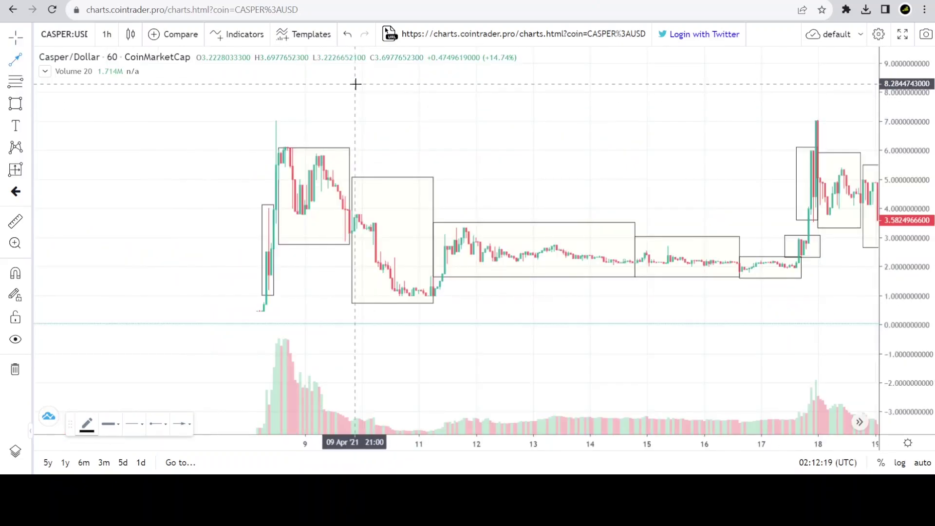
On the April 2021 chart, draw an arrow at the 8 April spike and re-aim it at the upper corner of the first box, about 4.07
{"action": "mouse_move", "coordinate": [355, 84]}
{"action": "left_mouse_down"}
{"action": "mouse_move", "coordinate": [292, 240]}
{"action": "mouse_move", "coordinate": [297, 232]}
{"action": "mouse_move", "coordinate": [275, 256]}
{"action": "mouse_move", "coordinate": [293, 281]}
{"action": "mouse_move", "coordinate": [271, 309]}
{"action": "mouse_move", "coordinate": [270, 118]}
{"action": "mouse_move", "coordinate": [266, 332]}
{"action": "mouse_move", "coordinate": [263, 200]}
{"action": "mouse_move", "coordinate": [272, 279]}
{"action": "mouse_move", "coordinate": [274, 119]}
{"action": "mouse_move", "coordinate": [285, 125]}
{"action": "left_mouse_up"}
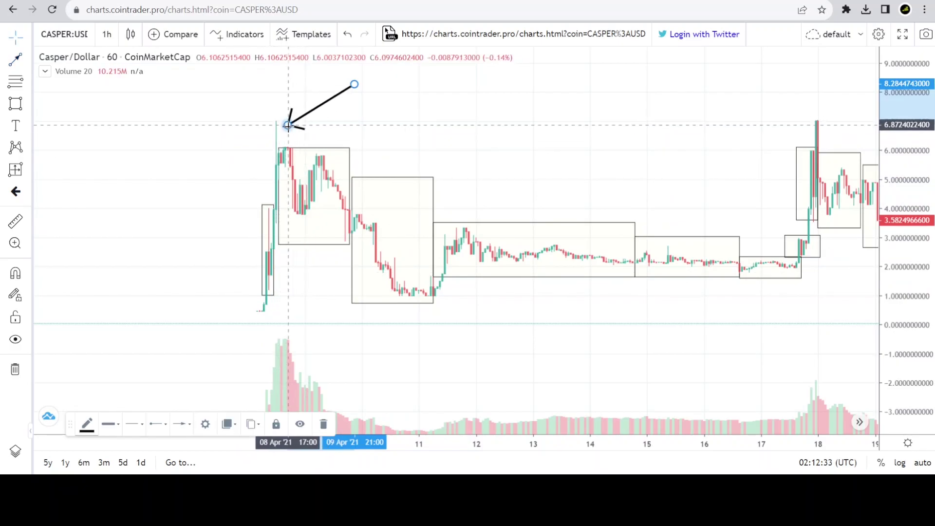
{"action": "left_click_drag", "start_coordinate": [388, 131], "coordinate": [604, 127]}
{"action": "scroll", "coordinate": [505, 156], "scroll_direction": "up", "scroll_amount": 5}
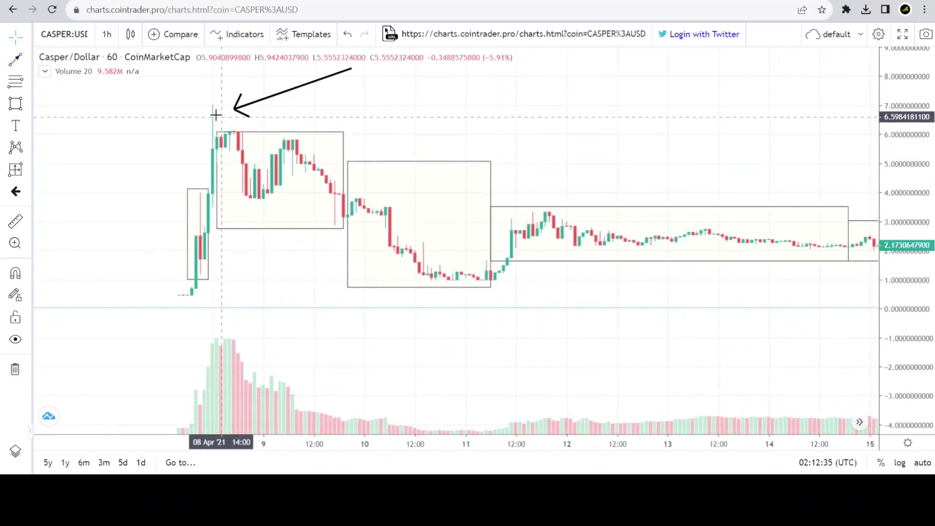
{"action": "mouse_move", "coordinate": [225, 106]}
{"action": "left_mouse_down"}
{"action": "mouse_move", "coordinate": [197, 242]}
{"action": "mouse_move", "coordinate": [235, 189]}
{"action": "mouse_move", "coordinate": [226, 98]}
{"action": "mouse_move", "coordinate": [198, 126]}
{"action": "mouse_move", "coordinate": [196, 176]}
{"action": "left_mouse_up"}
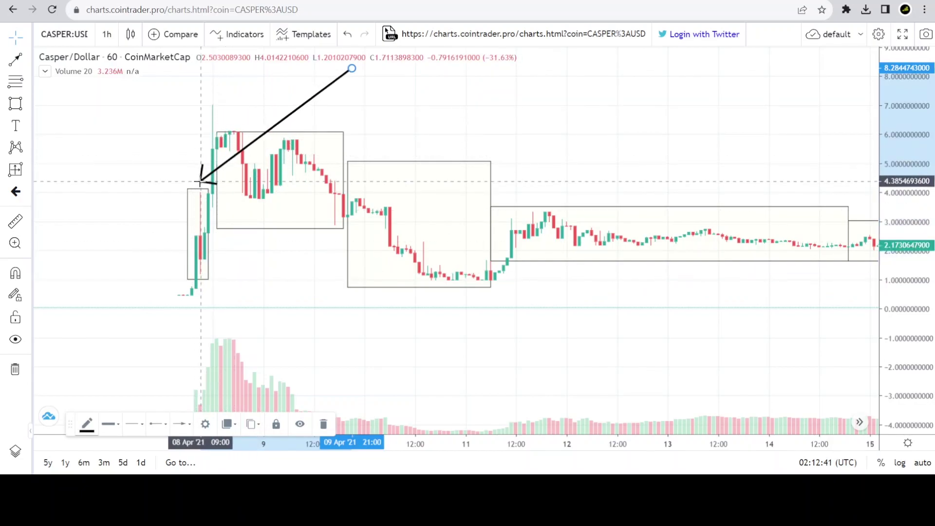
{"action": "left_click_drag", "start_coordinate": [202, 186], "coordinate": [209, 190]}
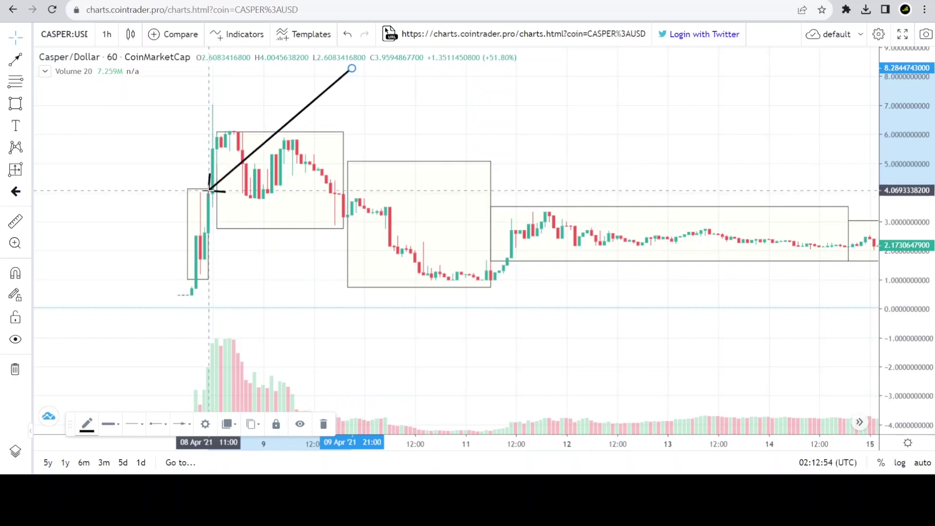
Re-aim the arrow along the boxed consolidation that runs from 11 April to 17 April 2021
{"action": "left_click_drag", "start_coordinate": [208, 197], "coordinate": [516, 204]}
{"action": "scroll", "coordinate": [641, 326], "scroll_direction": "down", "scroll_amount": 3}
{"action": "left_click_drag", "start_coordinate": [641, 326], "coordinate": [313, 327]}
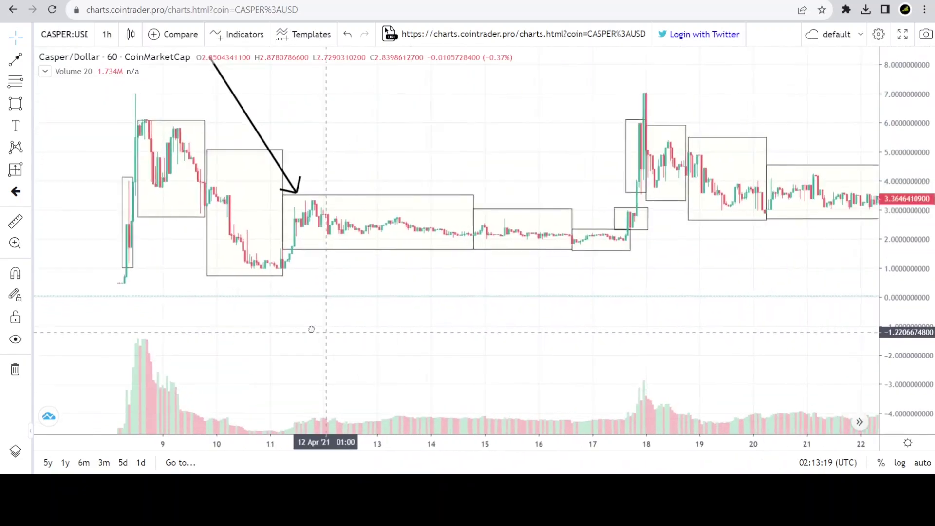
{"action": "mouse_move", "coordinate": [281, 187]}
{"action": "left_mouse_down"}
{"action": "mouse_move", "coordinate": [267, 183]}
{"action": "mouse_move", "coordinate": [611, 205]}
{"action": "mouse_move", "coordinate": [507, 287]}
{"action": "mouse_move", "coordinate": [392, 268]}
{"action": "mouse_move", "coordinate": [627, 236]}
{"action": "mouse_move", "coordinate": [609, 215]}
{"action": "mouse_move", "coordinate": [618, 205]}
{"action": "mouse_move", "coordinate": [610, 234]}
{"action": "mouse_move", "coordinate": [610, 209]}
{"action": "mouse_move", "coordinate": [613, 223]}
{"action": "mouse_move", "coordinate": [90, 274]}
{"action": "mouse_move", "coordinate": [559, 156]}
{"action": "mouse_move", "coordinate": [608, 205]}
{"action": "mouse_move", "coordinate": [609, 227]}
{"action": "mouse_move", "coordinate": [621, 220]}
{"action": "mouse_move", "coordinate": [622, 146]}
{"action": "mouse_move", "coordinate": [445, 136]}
{"action": "mouse_move", "coordinate": [93, 232]}
{"action": "mouse_move", "coordinate": [98, 207]}
{"action": "mouse_move", "coordinate": [117, 197]}
{"action": "mouse_move", "coordinate": [330, 188]}
{"action": "mouse_move", "coordinate": [589, 152]}
{"action": "mouse_move", "coordinate": [621, 131]}
{"action": "mouse_move", "coordinate": [612, 198]}
{"action": "left_mouse_up"}
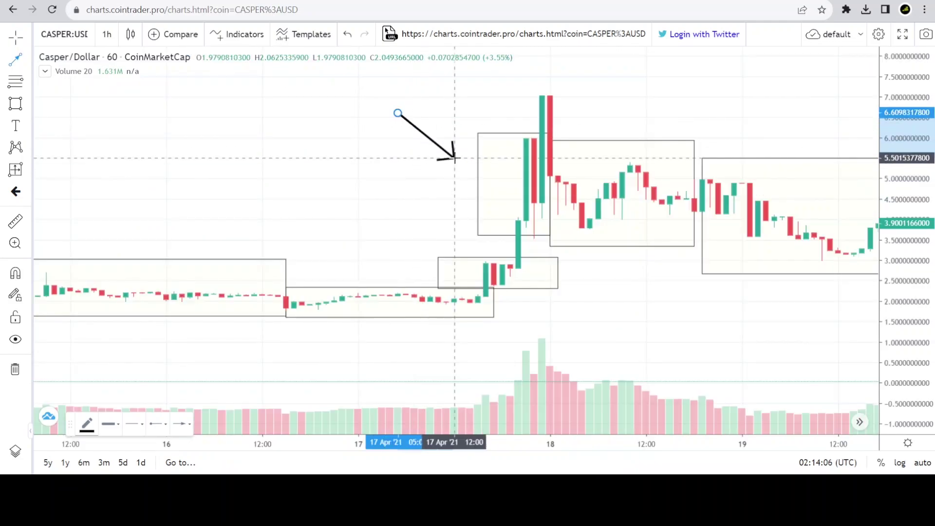
Point the arrow starting at 17 Apr '21 05:00 at the 17 April breakout and re-aim it at 18 Apr '21 01:00, about 5.58
{"action": "mouse_move", "coordinate": [455, 156]}
{"action": "left_mouse_down"}
{"action": "mouse_move", "coordinate": [466, 260]}
{"action": "mouse_move", "coordinate": [478, 266]}
{"action": "mouse_move", "coordinate": [476, 240]}
{"action": "left_mouse_up"}
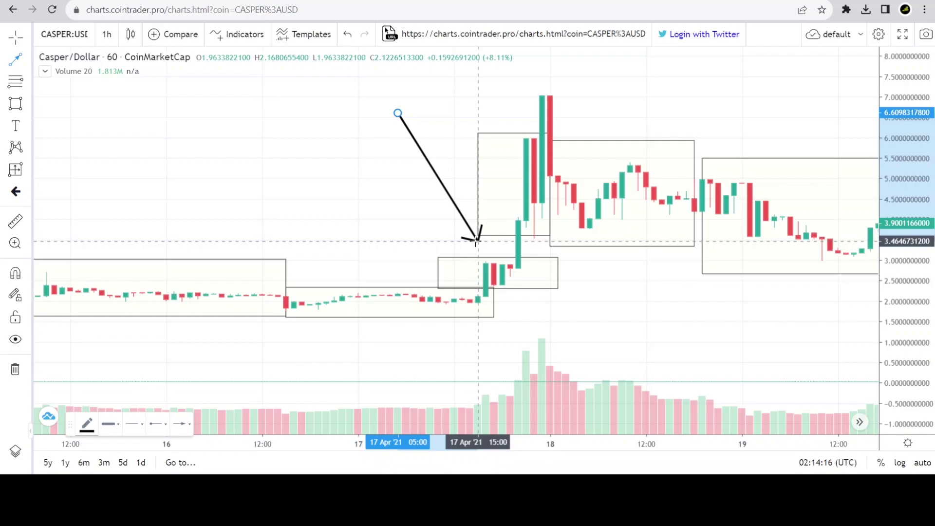
{"action": "left_click_drag", "start_coordinate": [476, 241], "coordinate": [438, 166]}
{"action": "scroll", "coordinate": [361, 198], "scroll_direction": "down", "scroll_amount": 4}
{"action": "scroll", "coordinate": [438, 194], "scroll_direction": "down", "scroll_amount": 2}
{"action": "left_click_drag", "start_coordinate": [725, 166], "coordinate": [767, 155]}
{"action": "scroll", "coordinate": [601, 271], "scroll_direction": "up", "scroll_amount": 5}
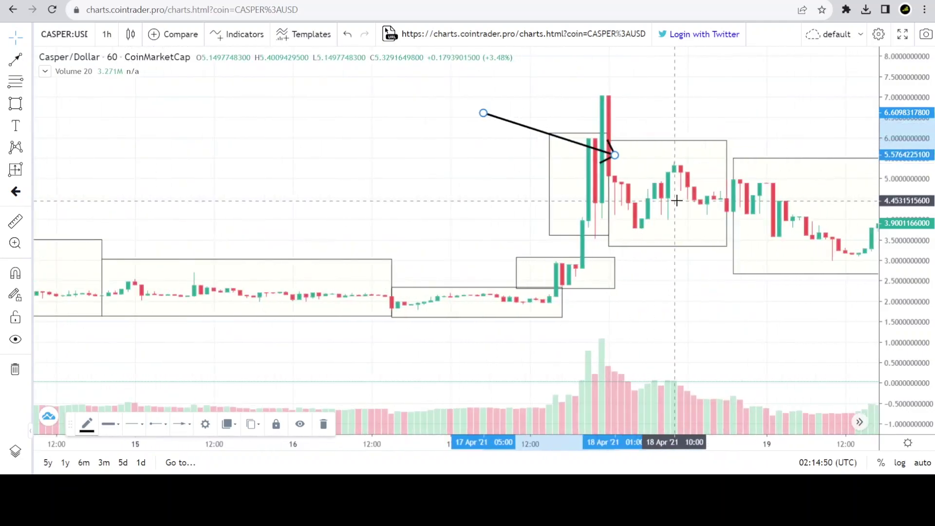
Re-aim the arrow's head at the candle top inside the boxed spike, at 17 Apr '21 22:00 and about 6.18
{"action": "double_click", "coordinate": [915, 314]}
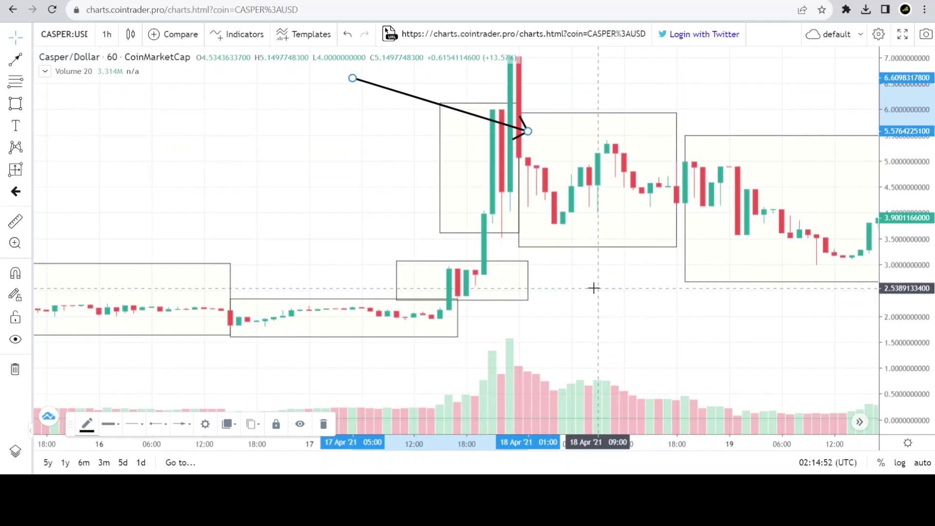
{"action": "left_click", "coordinate": [593, 288]}
{"action": "scroll", "coordinate": [593, 288], "scroll_direction": "down", "scroll_amount": 3}
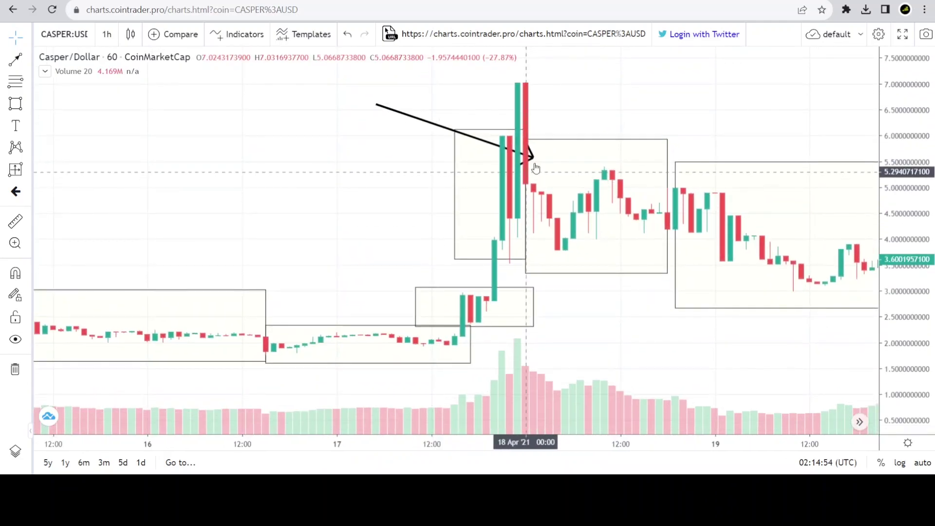
{"action": "left_click_drag", "start_coordinate": [535, 161], "coordinate": [508, 126]}
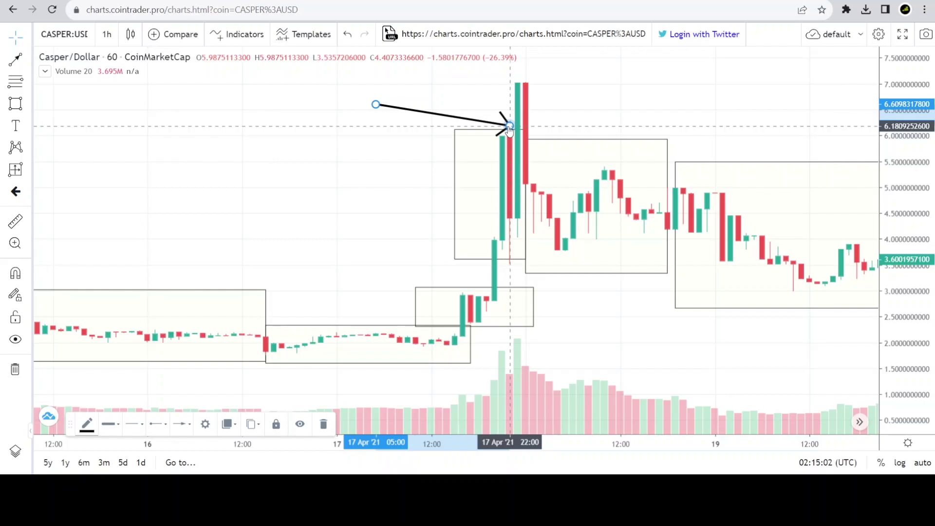
Re-aim the arrow's head at the upper part of the wide box that spans 22 April to 2 May 2021
{"action": "scroll", "coordinate": [794, 238], "scroll_direction": "down", "scroll_amount": 5}
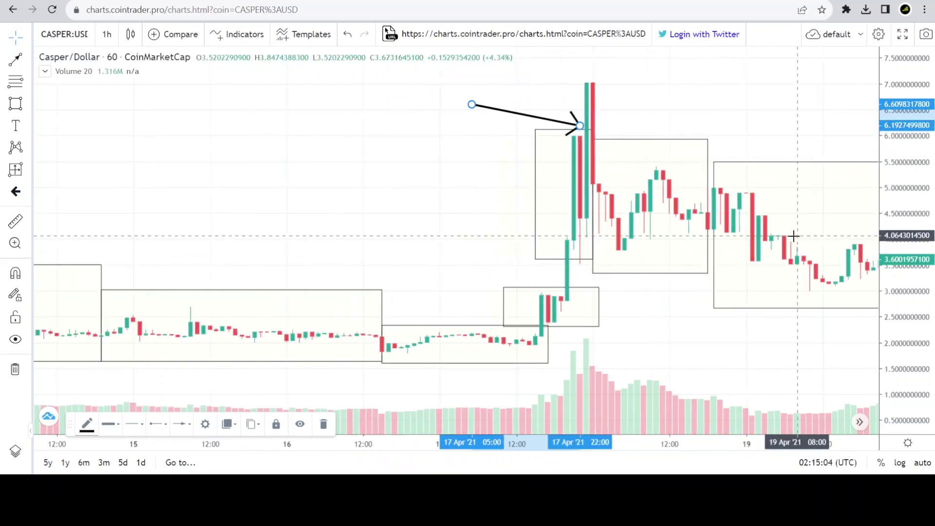
{"action": "left_click_drag", "start_coordinate": [668, 321], "coordinate": [434, 146]}
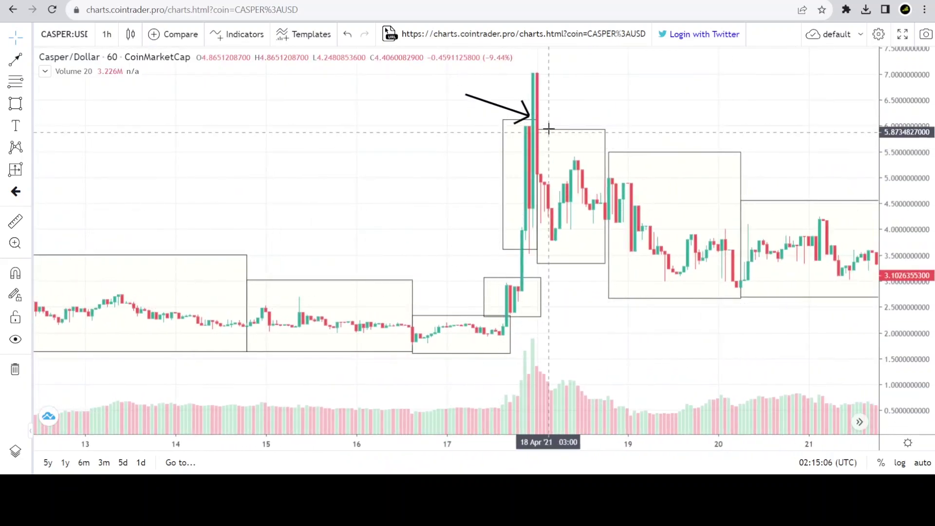
{"action": "mouse_move", "coordinate": [529, 117]}
{"action": "left_mouse_down"}
{"action": "mouse_move", "coordinate": [538, 209]}
{"action": "mouse_move", "coordinate": [560, 248]}
{"action": "mouse_move", "coordinate": [577, 207]}
{"action": "mouse_move", "coordinate": [609, 214]}
{"action": "mouse_move", "coordinate": [594, 215]}
{"action": "mouse_move", "coordinate": [633, 196]}
{"action": "mouse_move", "coordinate": [677, 271]}
{"action": "mouse_move", "coordinate": [726, 246]}
{"action": "mouse_move", "coordinate": [738, 277]}
{"action": "left_mouse_up"}
{"action": "scroll", "coordinate": [760, 336], "scroll_direction": "down", "scroll_amount": 3}
{"action": "mouse_move", "coordinate": [781, 346]}
{"action": "left_mouse_down"}
{"action": "mouse_move", "coordinate": [405, 301]}
{"action": "mouse_move", "coordinate": [317, 217]}
{"action": "mouse_move", "coordinate": [320, 181]}
{"action": "mouse_move", "coordinate": [523, 139]}
{"action": "left_mouse_up"}
{"action": "scroll", "coordinate": [780, 344], "scroll_direction": "down", "scroll_amount": 3}
{"action": "left_click_drag", "start_coordinate": [780, 344], "coordinate": [401, 344]}
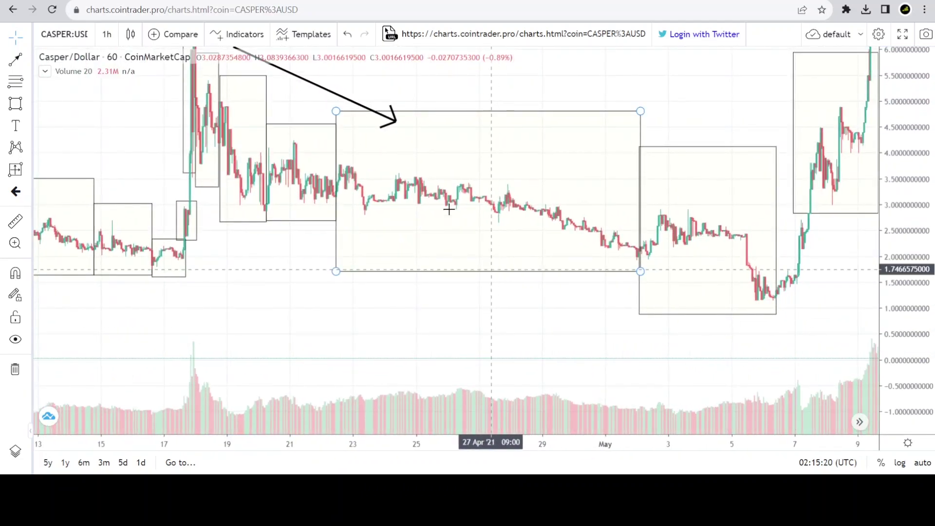
Re-aim the arrow at the 20–22 April box, about 3.58, and shift its head to the start of the wide box
{"action": "mouse_move", "coordinate": [396, 123]}
{"action": "left_mouse_down"}
{"action": "mouse_move", "coordinate": [314, 146]}
{"action": "mouse_move", "coordinate": [267, 222]}
{"action": "mouse_move", "coordinate": [292, 163]}
{"action": "mouse_move", "coordinate": [302, 197]}
{"action": "mouse_move", "coordinate": [335, 183]}
{"action": "mouse_move", "coordinate": [324, 153]}
{"action": "mouse_move", "coordinate": [281, 183]}
{"action": "mouse_move", "coordinate": [304, 188]}
{"action": "mouse_move", "coordinate": [303, 175]}
{"action": "left_mouse_up"}
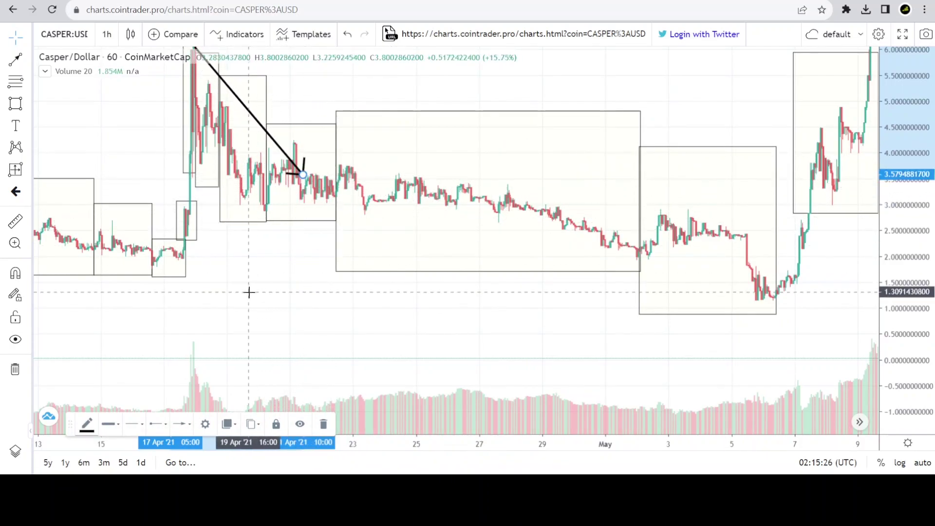
{"action": "left_click_drag", "start_coordinate": [248, 292], "coordinate": [541, 302]}
{"action": "mouse_move", "coordinate": [578, 189]}
{"action": "left_mouse_down"}
{"action": "mouse_move", "coordinate": [246, 263]}
{"action": "mouse_move", "coordinate": [267, 221]}
{"action": "mouse_move", "coordinate": [305, 258]}
{"action": "mouse_move", "coordinate": [348, 251]}
{"action": "mouse_move", "coordinate": [366, 272]}
{"action": "mouse_move", "coordinate": [349, 254]}
{"action": "mouse_move", "coordinate": [299, 249]}
{"action": "mouse_move", "coordinate": [329, 242]}
{"action": "mouse_move", "coordinate": [359, 267]}
{"action": "mouse_move", "coordinate": [611, 204]}
{"action": "mouse_move", "coordinate": [545, 206]}
{"action": "mouse_move", "coordinate": [574, 195]}
{"action": "mouse_move", "coordinate": [595, 202]}
{"action": "mouse_move", "coordinate": [638, 191]}
{"action": "left_mouse_up"}
Swing the arrow's head back to the mid-April consolidation box, at 15 Apr '21 09:00 and about 2.10
{"action": "scroll", "coordinate": [730, 324], "scroll_direction": "down", "scroll_amount": 3}
{"action": "left_click_drag", "start_coordinate": [730, 324], "coordinate": [360, 239]}
{"action": "mouse_move", "coordinate": [350, 175]}
{"action": "left_mouse_down"}
{"action": "mouse_move", "coordinate": [182, 233]}
{"action": "mouse_move", "coordinate": [181, 246]}
{"action": "left_mouse_up"}
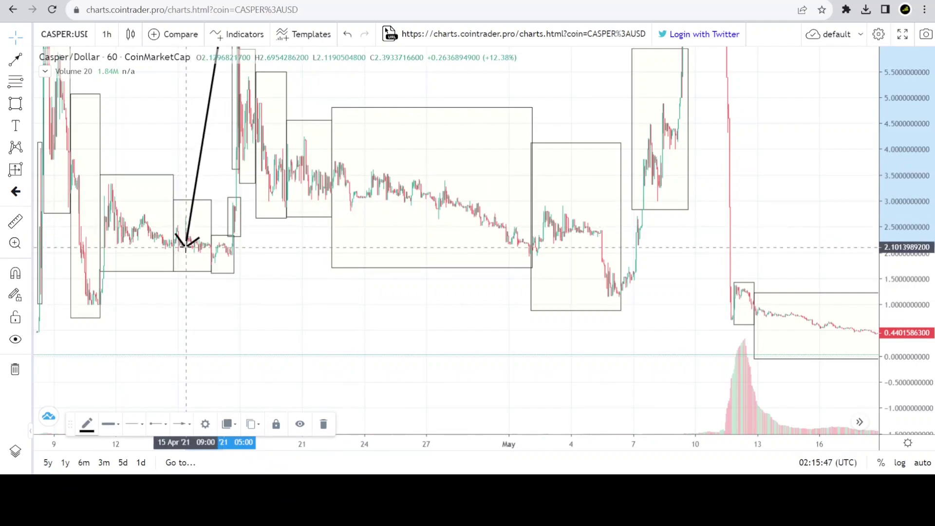
Re-aim the arrow at the wide box near 23 Apr '21 21:00, then at 06 May '21 07:00, about 2.83
{"action": "left_click_drag", "start_coordinate": [180, 232], "coordinate": [373, 169]}
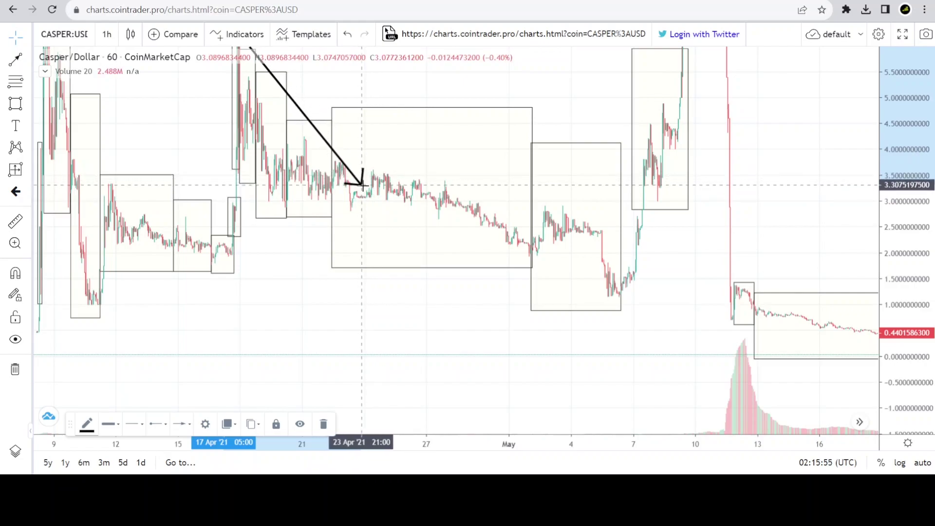
{"action": "left_click_drag", "start_coordinate": [362, 183], "coordinate": [618, 209]}
Move the whole arrow above the boxes, from 19 Apr '21 02:00 at about 21.10 to 08 May '21 04:00 at about 17.32
{"action": "scroll", "coordinate": [803, 229], "scroll_direction": "down", "scroll_amount": 5}
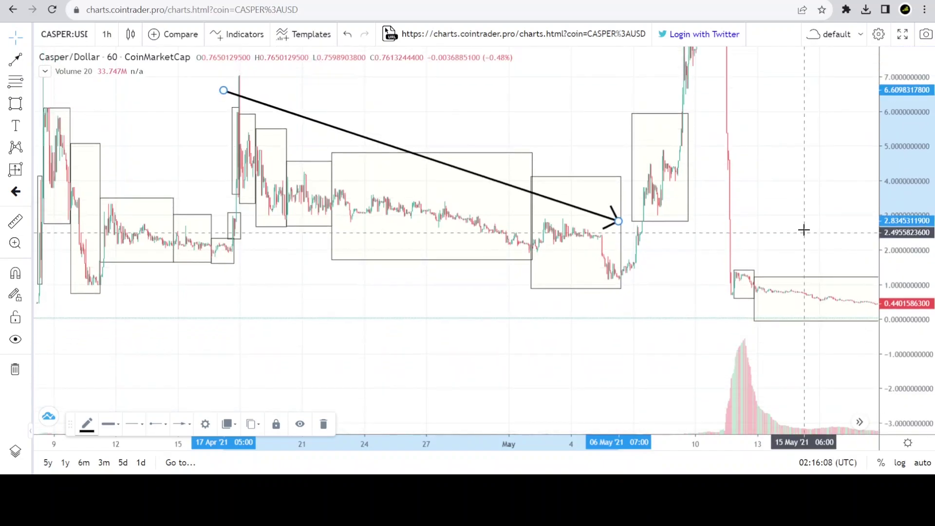
{"action": "left_click_drag", "start_coordinate": [922, 136], "coordinate": [820, 220]}
{"action": "scroll", "coordinate": [788, 219], "scroll_direction": "down", "scroll_amount": 2}
{"action": "left_click_drag", "start_coordinate": [758, 217], "coordinate": [784, 270]}
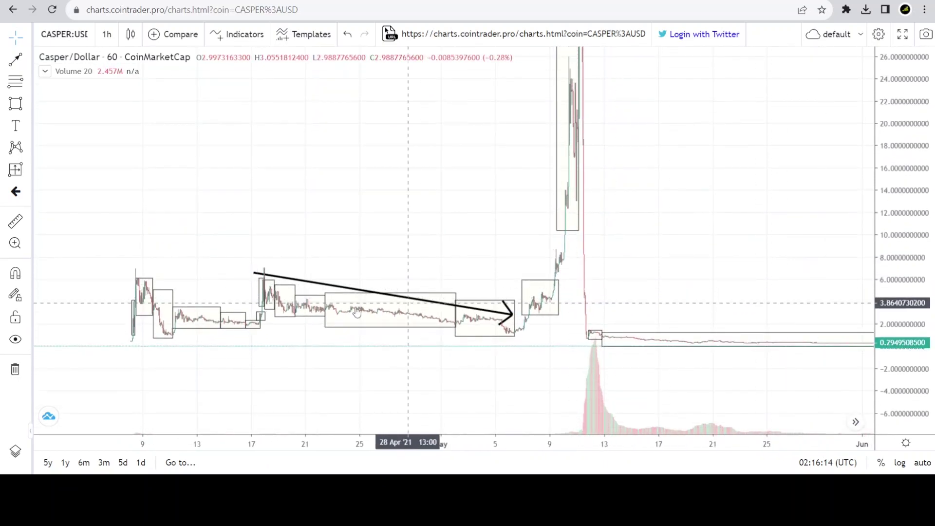
{"action": "mouse_move", "coordinate": [340, 291]}
{"action": "left_mouse_down"}
{"action": "mouse_move", "coordinate": [389, 203]}
{"action": "mouse_move", "coordinate": [380, 143]}
{"action": "mouse_move", "coordinate": [366, 130]}
{"action": "left_mouse_up"}
{"action": "left_click_drag", "start_coordinate": [894, 197], "coordinate": [895, 214]}
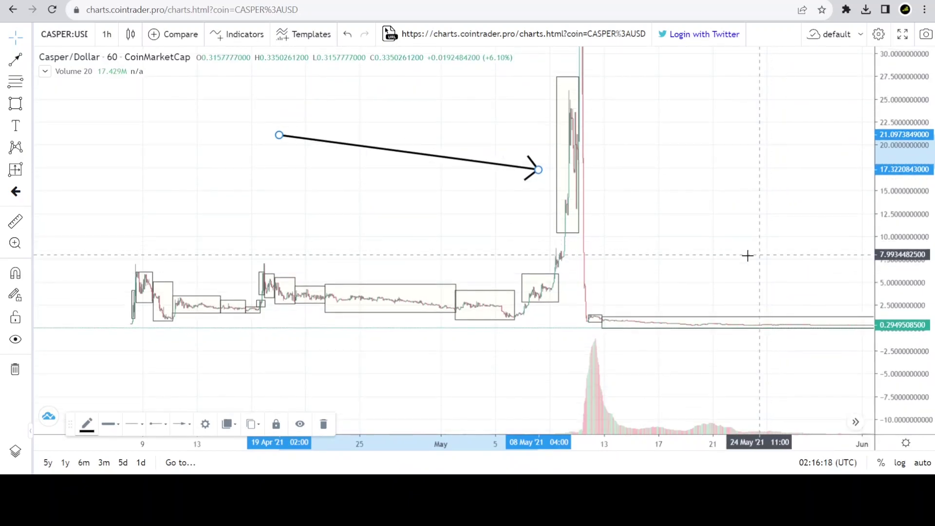
Lower the arrow's head to just above the 7–9 May box, at 08 May '21 18:00 and about 7.53
{"action": "scroll", "coordinate": [680, 261], "scroll_direction": "up", "scroll_amount": 2}
{"action": "left_click_drag", "start_coordinate": [680, 261], "coordinate": [841, 236]}
{"action": "scroll", "coordinate": [580, 246], "scroll_direction": "up", "scroll_amount": 2}
{"action": "left_click_drag", "start_coordinate": [580, 246], "coordinate": [653, 218]}
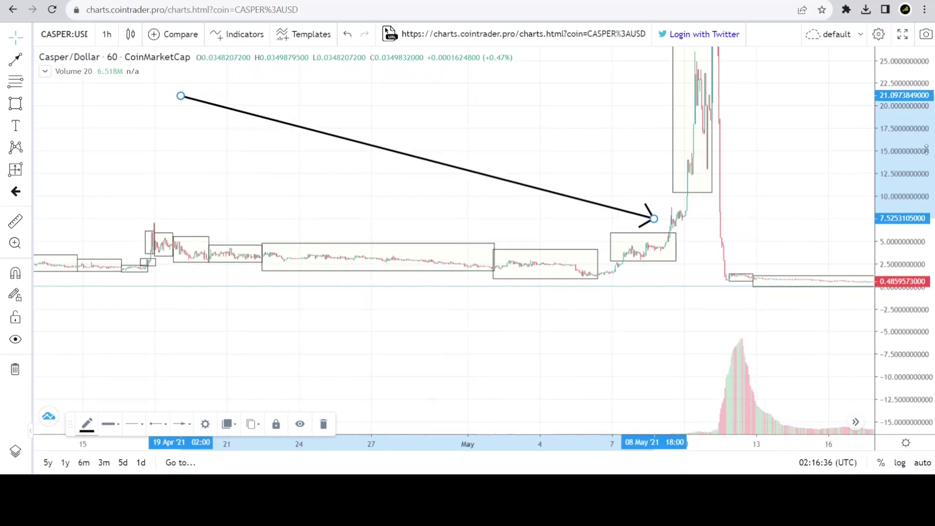
Raise the arrow's head to the tall 9–11 May box, then re-aim it at the April spike, 17 Apr '21 23:00 and about 3.39
{"action": "left_click_drag", "start_coordinate": [655, 231], "coordinate": [680, 130]}
{"action": "left_click_drag", "start_coordinate": [913, 91], "coordinate": [848, 170]}
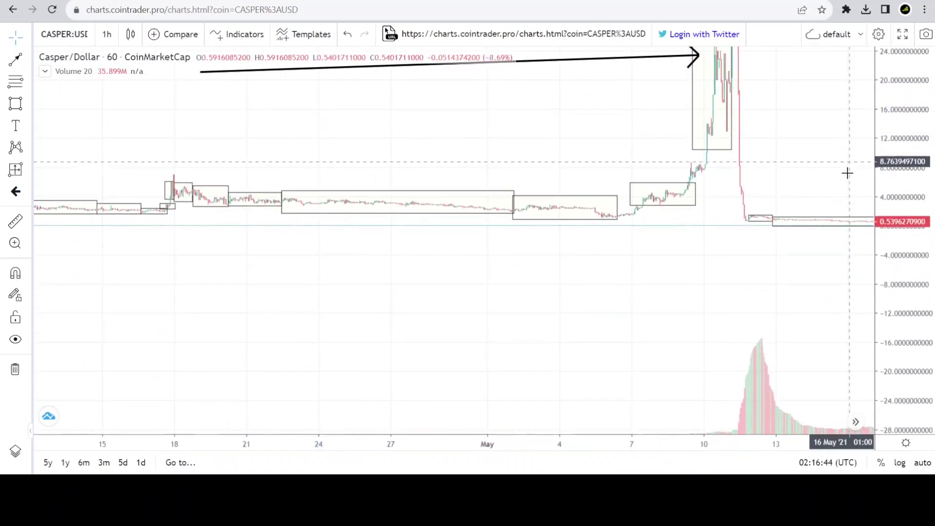
{"action": "left_click_drag", "start_coordinate": [699, 56], "coordinate": [664, 161]}
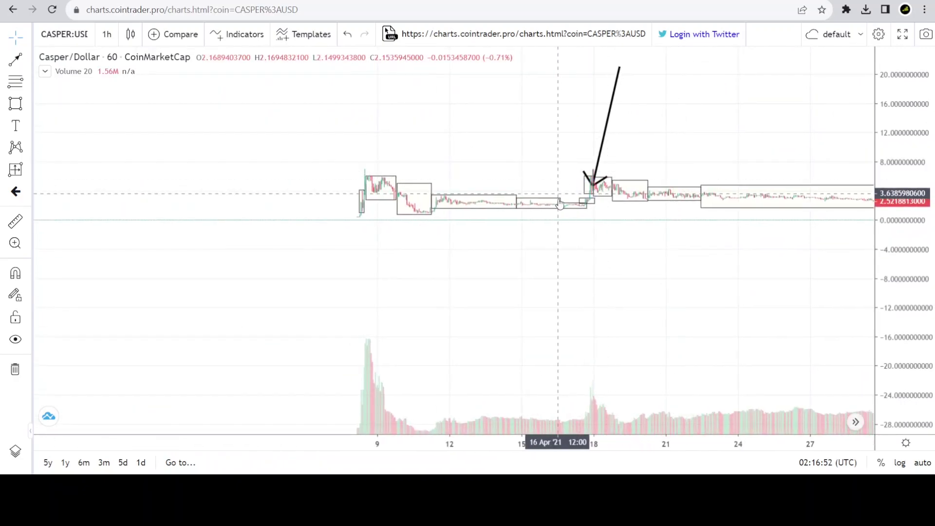
{"action": "mouse_move", "coordinate": [593, 189]}
{"action": "left_mouse_down"}
{"action": "mouse_move", "coordinate": [480, 173]}
{"action": "mouse_move", "coordinate": [376, 185]}
{"action": "mouse_move", "coordinate": [595, 172]}
{"action": "left_mouse_up"}
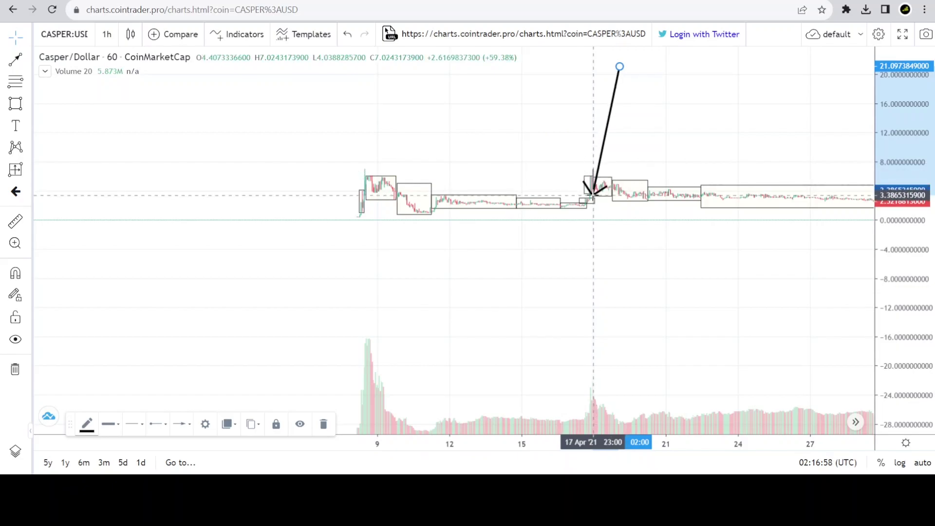
Re-aim the arrow's head above the early-May rising box, at 08 May '21 08:00 and about 10.95
{"action": "left_click_drag", "start_coordinate": [590, 195], "coordinate": [276, 171]}
{"action": "scroll", "coordinate": [276, 171], "scroll_direction": "down", "scroll_amount": 3}
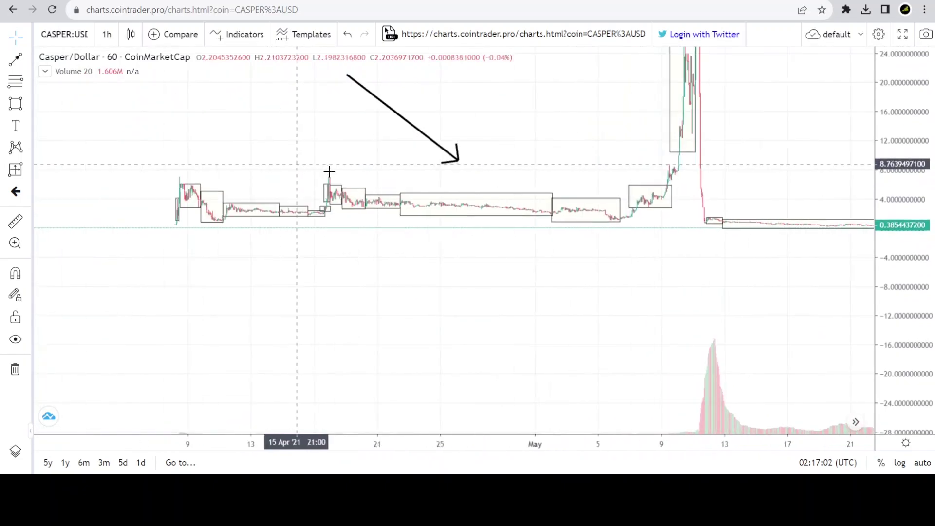
{"action": "left_click_drag", "start_coordinate": [500, 173], "coordinate": [528, 176]}
{"action": "left_click", "coordinate": [830, 198]}
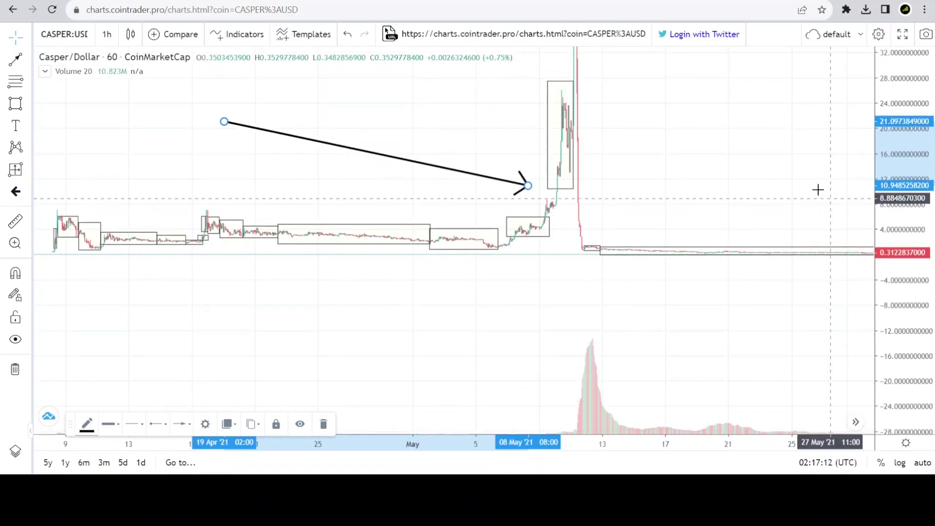
Move the arrow's starting point to 01 May '21 06:00, at about 26.39
{"action": "scroll", "coordinate": [818, 190], "scroll_direction": "down", "scroll_amount": 5}
{"action": "left_click_drag", "start_coordinate": [930, 171], "coordinate": [929, 192]}
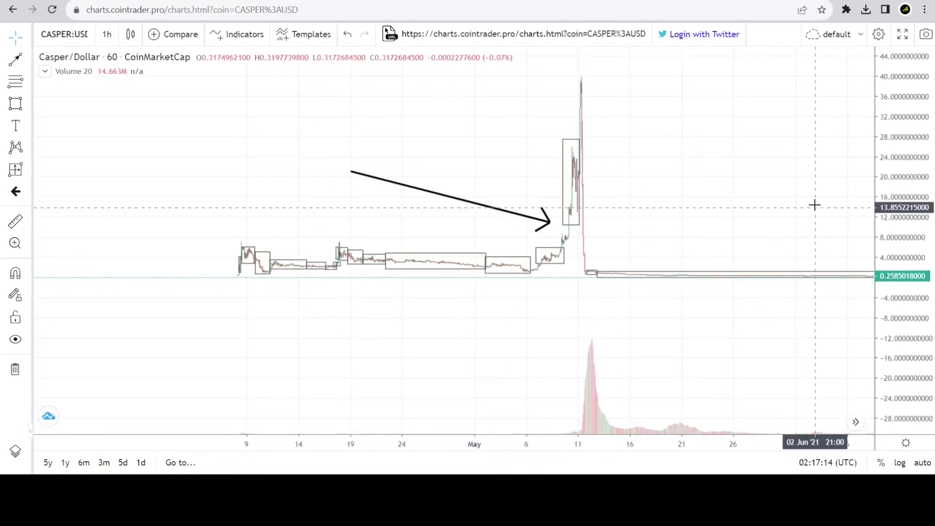
{"action": "left_click_drag", "start_coordinate": [828, 212], "coordinate": [876, 218]}
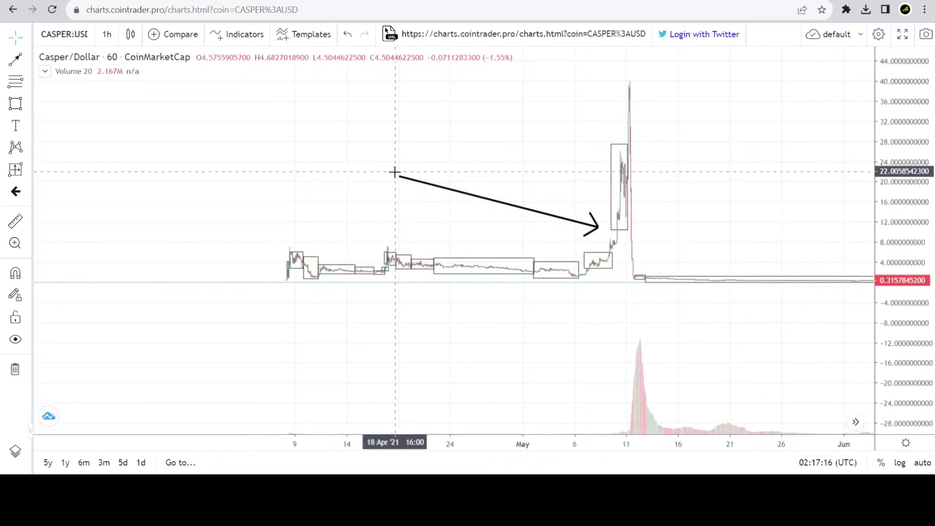
{"action": "left_click_drag", "start_coordinate": [401, 180], "coordinate": [521, 146]}
Guide the arrow's head along the rise above the 7–9 May box to the tall box's lower edge, 09 May '21 22:00 and about 10.54
{"action": "scroll", "coordinate": [835, 255], "scroll_direction": "up", "scroll_amount": 4}
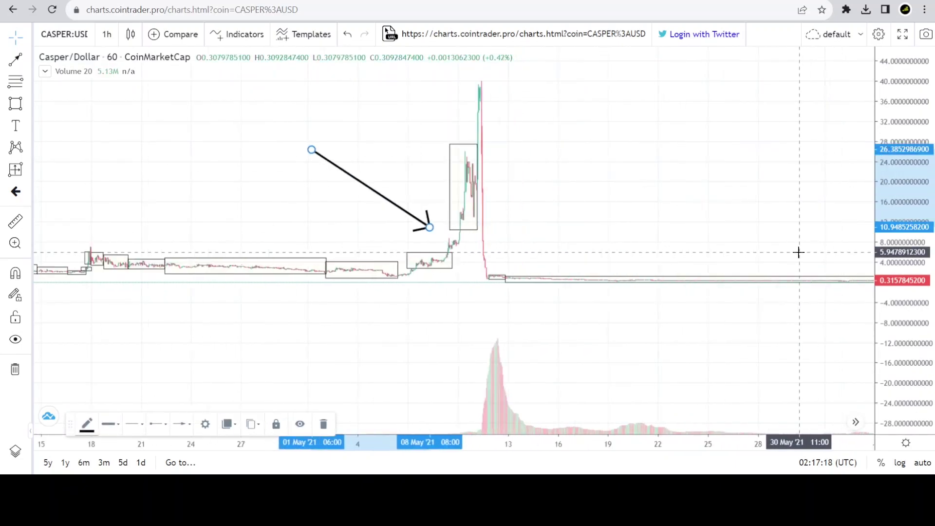
{"action": "scroll", "coordinate": [840, 207], "scroll_direction": "left", "scroll_amount": 5}
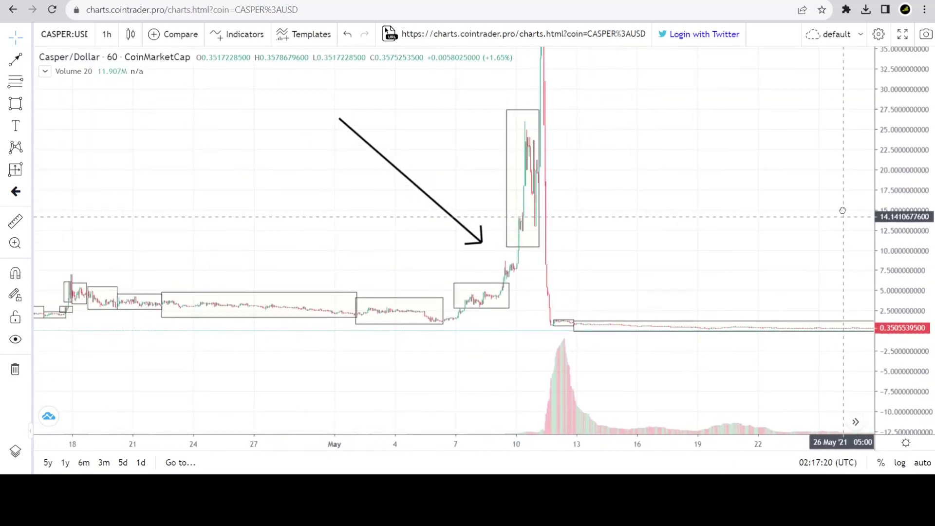
{"action": "mouse_move", "coordinate": [481, 254]}
{"action": "left_mouse_down"}
{"action": "mouse_move", "coordinate": [543, 244]}
{"action": "mouse_move", "coordinate": [362, 213]}
{"action": "mouse_move", "coordinate": [377, 263]}
{"action": "mouse_move", "coordinate": [503, 232]}
{"action": "mouse_move", "coordinate": [546, 238]}
{"action": "left_mouse_up"}
{"action": "left_click", "coordinate": [791, 263]}
{"action": "scroll", "coordinate": [791, 263], "scroll_direction": "up", "scroll_amount": 3}
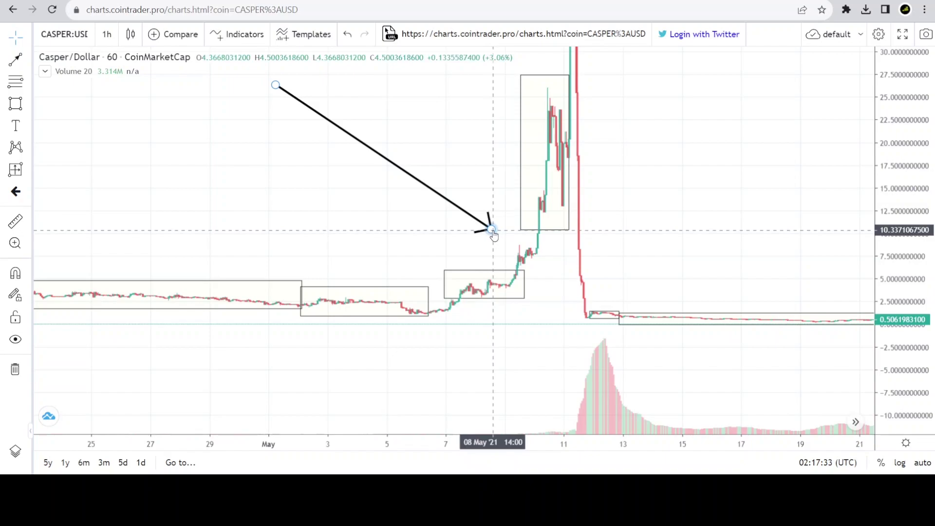
{"action": "left_click_drag", "start_coordinate": [493, 232], "coordinate": [497, 238]}
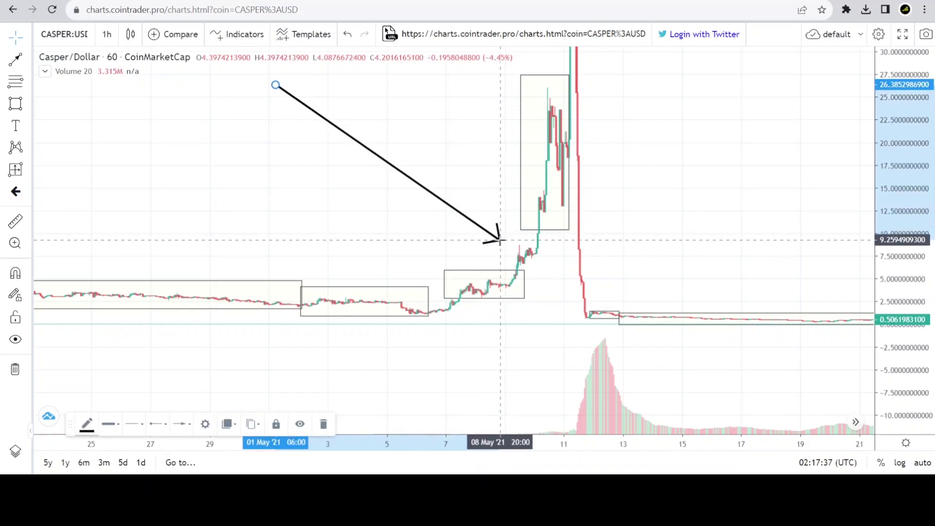
{"action": "left_click_drag", "start_coordinate": [519, 245], "coordinate": [533, 211]}
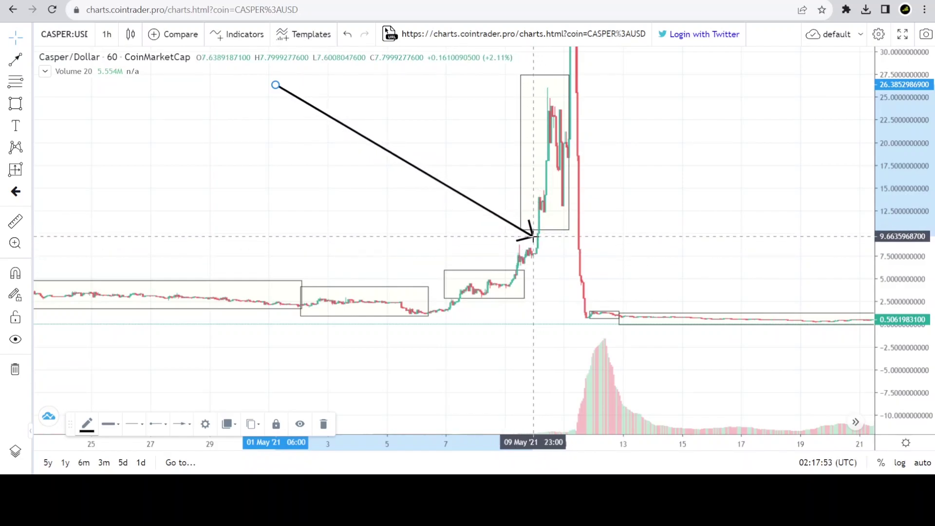
Raise the arrow's head along the near edge of the tall May box to 09 May '21 16:00, about 16.40
{"action": "scroll", "coordinate": [532, 230], "scroll_direction": "up", "scroll_amount": 3}
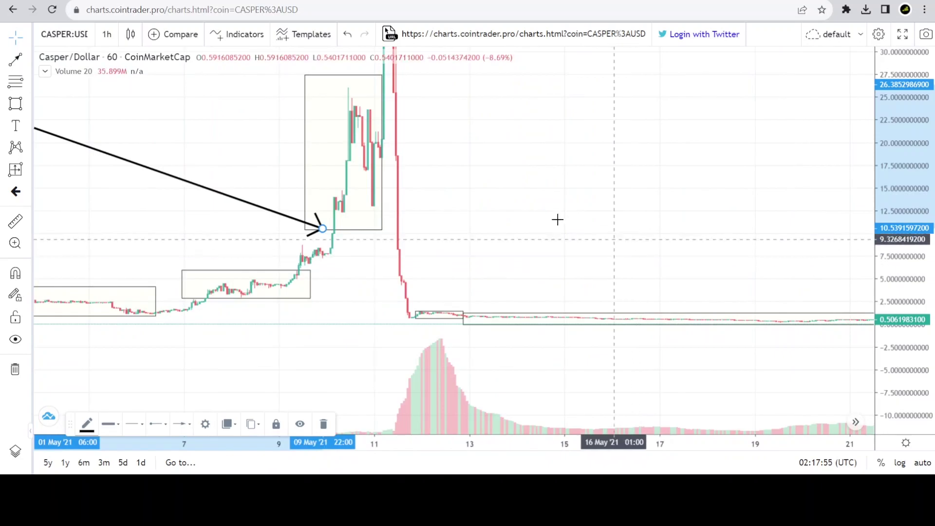
{"action": "left_click_drag", "start_coordinate": [599, 231], "coordinate": [784, 226]}
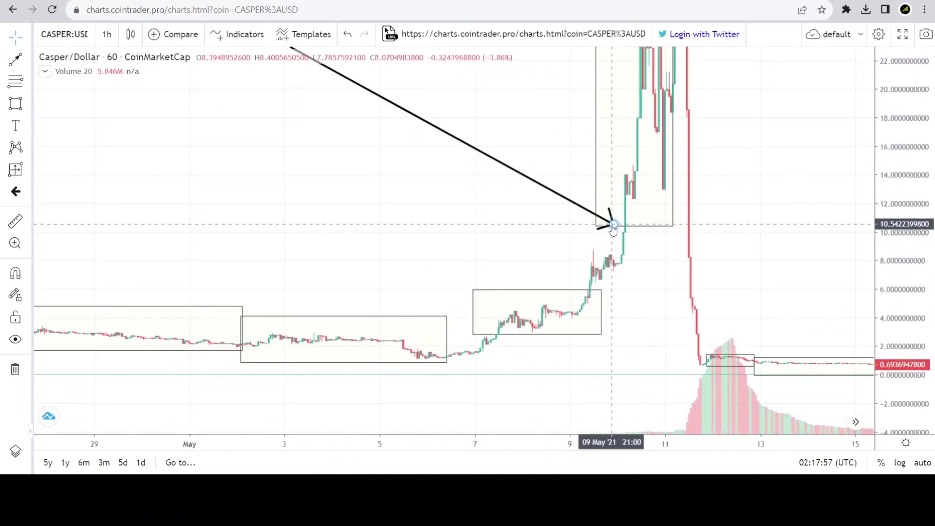
{"action": "mouse_move", "coordinate": [615, 224]}
{"action": "left_mouse_down"}
{"action": "mouse_move", "coordinate": [625, 235]}
{"action": "mouse_move", "coordinate": [624, 196]}
{"action": "mouse_move", "coordinate": [595, 299]}
{"action": "mouse_move", "coordinate": [545, 330]}
{"action": "mouse_move", "coordinate": [591, 256]}
{"action": "mouse_move", "coordinate": [607, 263]}
{"action": "mouse_move", "coordinate": [641, 182]}
{"action": "mouse_move", "coordinate": [637, 130]}
{"action": "mouse_move", "coordinate": [613, 105]}
{"action": "mouse_move", "coordinate": [604, 128]}
{"action": "left_mouse_up"}
{"action": "left_click_drag", "start_coordinate": [894, 239], "coordinate": [893, 250]}
{"action": "scroll", "coordinate": [789, 214], "scroll_direction": "down", "scroll_amount": 4}
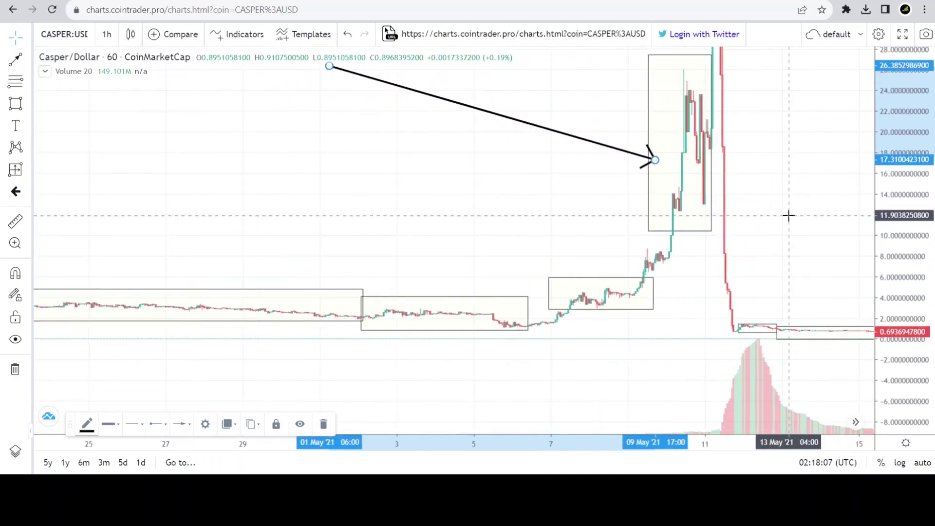
{"action": "mouse_move", "coordinate": [555, 189]}
{"action": "left_mouse_down"}
{"action": "mouse_move", "coordinate": [578, 261]}
{"action": "mouse_move", "coordinate": [484, 307]}
{"action": "mouse_move", "coordinate": [539, 355]}
{"action": "mouse_move", "coordinate": [477, 336]}
{"action": "mouse_move", "coordinate": [572, 141]}
{"action": "mouse_move", "coordinate": [606, 200]}
{"action": "mouse_move", "coordinate": [575, 205]}
{"action": "mouse_move", "coordinate": [569, 228]}
{"action": "mouse_move", "coordinate": [584, 226]}
{"action": "mouse_move", "coordinate": [558, 206]}
{"action": "left_mouse_up"}
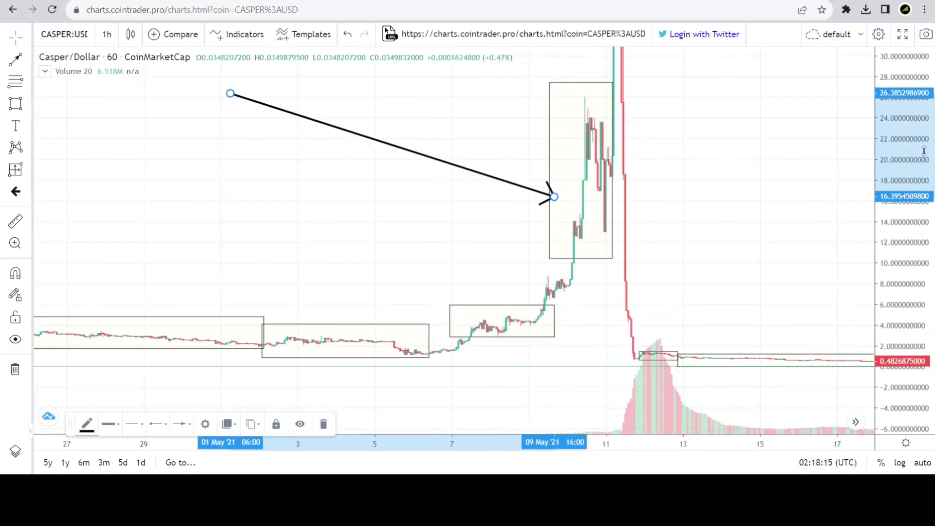
Point the arrow's head at the all-time peak of 11 May 2021, near 40
{"action": "scroll", "coordinate": [787, 186], "scroll_direction": "down", "scroll_amount": 5}
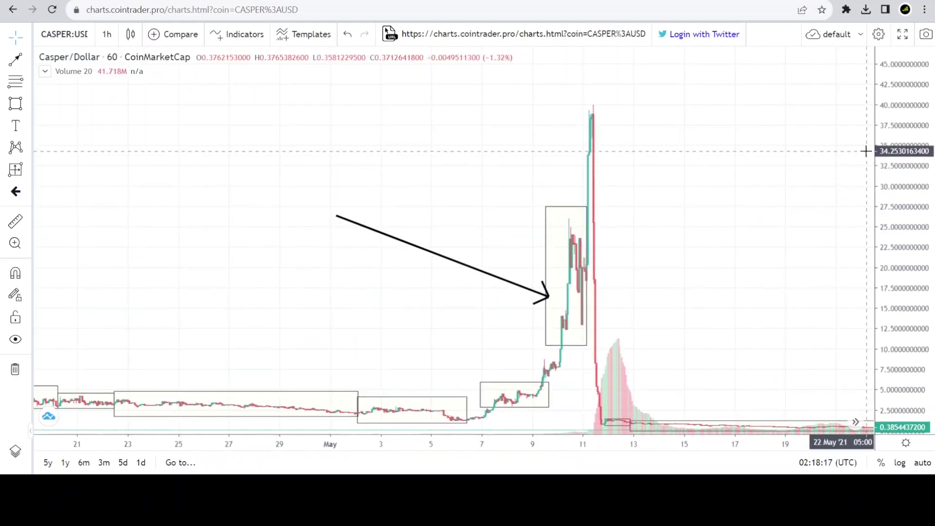
{"action": "left_click_drag", "start_coordinate": [549, 294], "coordinate": [595, 121]}
{"action": "left_click", "coordinate": [560, 170]}
Re-aim the arrow at the April spike, 18 Apr '21 04:00 and about 3.71, then beside the May peak at about 36.86
{"action": "scroll", "coordinate": [634, 154], "scroll_direction": "down", "scroll_amount": 4}
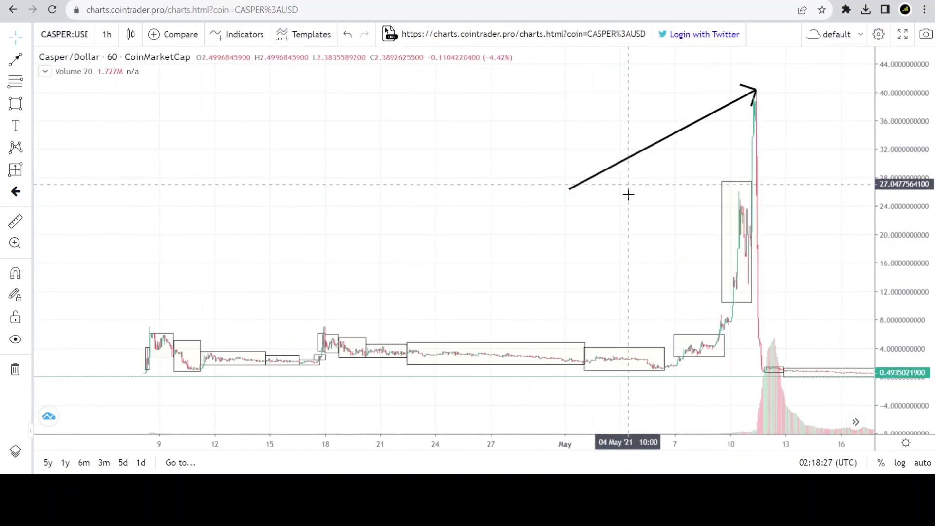
{"action": "mouse_move", "coordinate": [753, 89]}
{"action": "left_mouse_down"}
{"action": "mouse_move", "coordinate": [401, 269]}
{"action": "mouse_move", "coordinate": [286, 340]}
{"action": "mouse_move", "coordinate": [331, 331]}
{"action": "mouse_move", "coordinate": [329, 349]}
{"action": "left_mouse_up"}
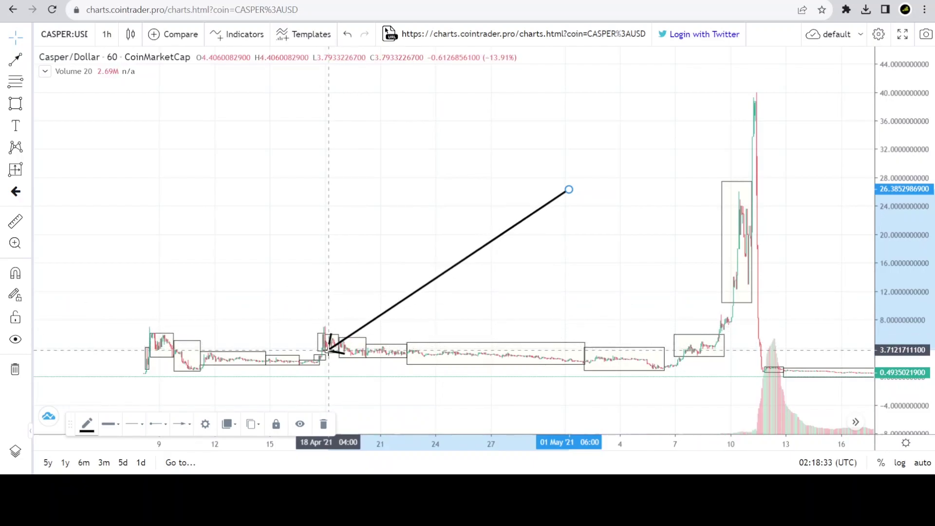
{"action": "left_click_drag", "start_coordinate": [329, 350], "coordinate": [769, 119]}
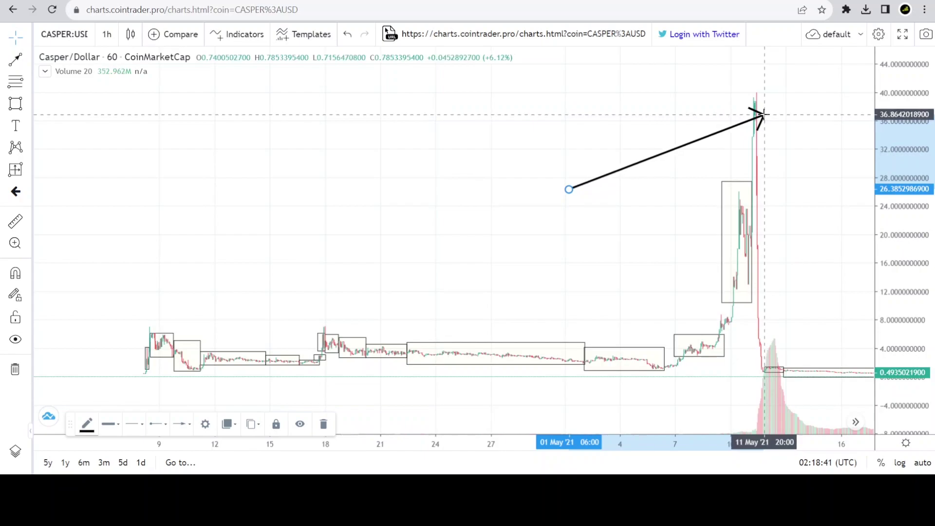
Move the arrow's head from the small post-crash box near 12 May to 25 Apr '21 08:00, about 6.04, and on to the long decline box
{"action": "mouse_move", "coordinate": [763, 115]}
{"action": "left_mouse_down"}
{"action": "mouse_move", "coordinate": [749, 335]}
{"action": "mouse_move", "coordinate": [757, 354]}
{"action": "mouse_move", "coordinate": [768, 146]}
{"action": "mouse_move", "coordinate": [765, 360]}
{"action": "mouse_move", "coordinate": [773, 370]}
{"action": "left_mouse_up"}
{"action": "scroll", "coordinate": [651, 278], "scroll_direction": "down", "scroll_amount": 5}
{"action": "mouse_move", "coordinate": [745, 398]}
{"action": "left_mouse_down"}
{"action": "mouse_move", "coordinate": [567, 355]}
{"action": "mouse_move", "coordinate": [492, 291]}
{"action": "mouse_move", "coordinate": [444, 280]}
{"action": "mouse_move", "coordinate": [532, 274]}
{"action": "mouse_move", "coordinate": [253, 244]}
{"action": "mouse_move", "coordinate": [328, 270]}
{"action": "mouse_move", "coordinate": [237, 262]}
{"action": "mouse_move", "coordinate": [259, 250]}
{"action": "left_mouse_up"}
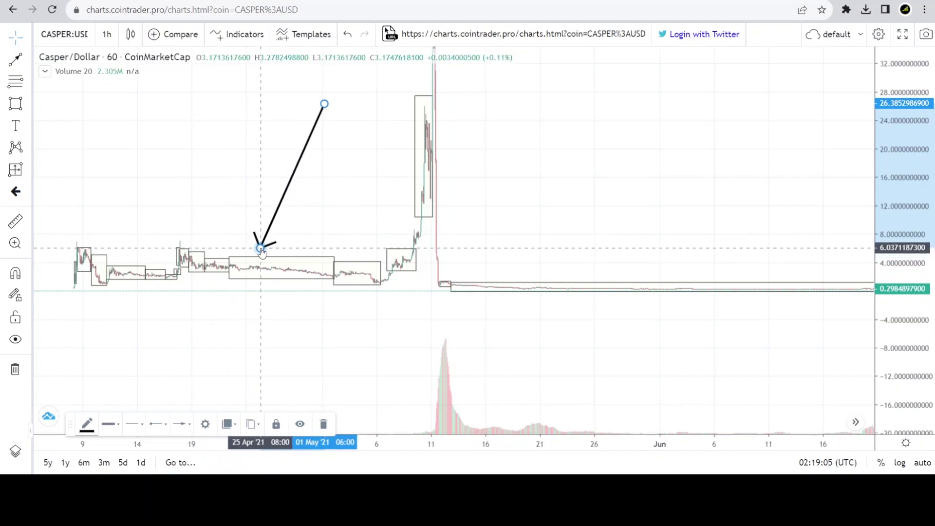
{"action": "mouse_move", "coordinate": [262, 251]}
{"action": "left_mouse_down"}
{"action": "mouse_move", "coordinate": [219, 244]}
{"action": "mouse_move", "coordinate": [359, 253]}
{"action": "mouse_move", "coordinate": [264, 274]}
{"action": "mouse_move", "coordinate": [230, 261]}
{"action": "mouse_move", "coordinate": [250, 234]}
{"action": "mouse_move", "coordinate": [524, 270]}
{"action": "mouse_move", "coordinate": [396, 160]}
{"action": "mouse_move", "coordinate": [502, 265]}
{"action": "mouse_move", "coordinate": [508, 294]}
{"action": "left_mouse_up"}
On the TradingView Casper 4h chart, re-aim the arrow inside the decline box at Sat 22 May '21 00:00, about 1.01
{"action": "scroll", "coordinate": [390, 161], "scroll_direction": "up", "scroll_amount": 3}
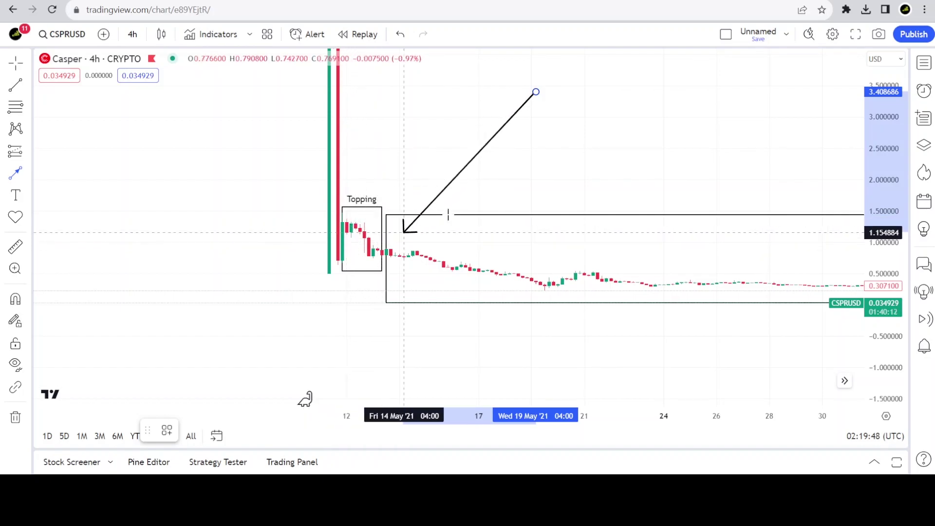
{"action": "scroll", "coordinate": [638, 267], "scroll_direction": "down", "scroll_amount": 2}
{"action": "left_click", "coordinate": [655, 242]}
{"action": "scroll", "coordinate": [754, 254], "scroll_direction": "up", "scroll_amount": 2}
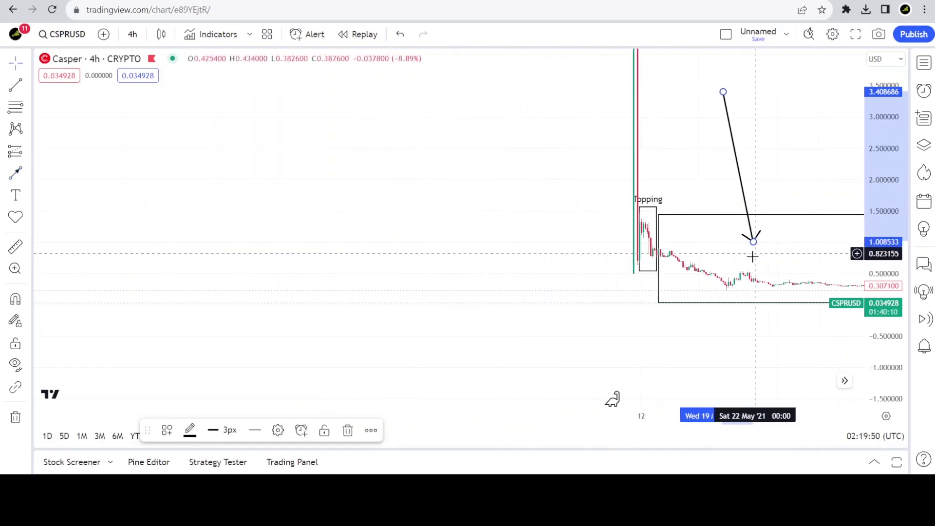
Draw an arrow from 11 Sep '21 04:00, about 0.33, to 20 Aug '21 00:00, about 0.21, inside the box following the decline
{"action": "left_click_drag", "start_coordinate": [759, 368], "coordinate": [293, 282]}
{"action": "scroll", "coordinate": [451, 305], "scroll_direction": "down", "scroll_amount": 4}
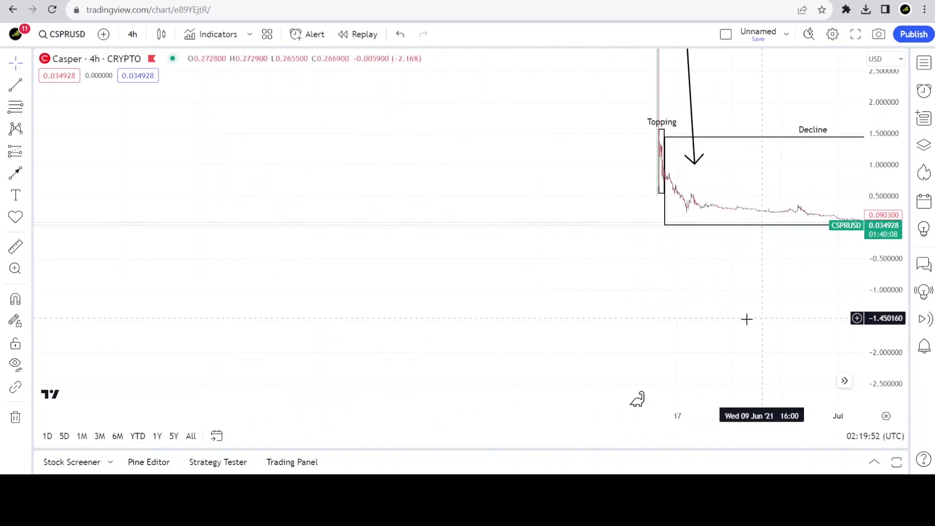
{"action": "left_click_drag", "start_coordinate": [758, 320], "coordinate": [417, 379]}
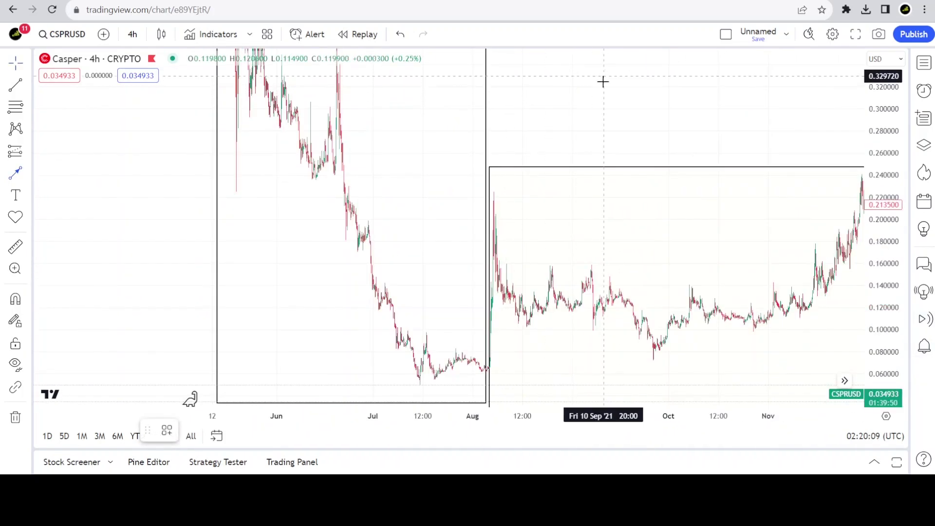
{"action": "left_click", "coordinate": [609, 77]}
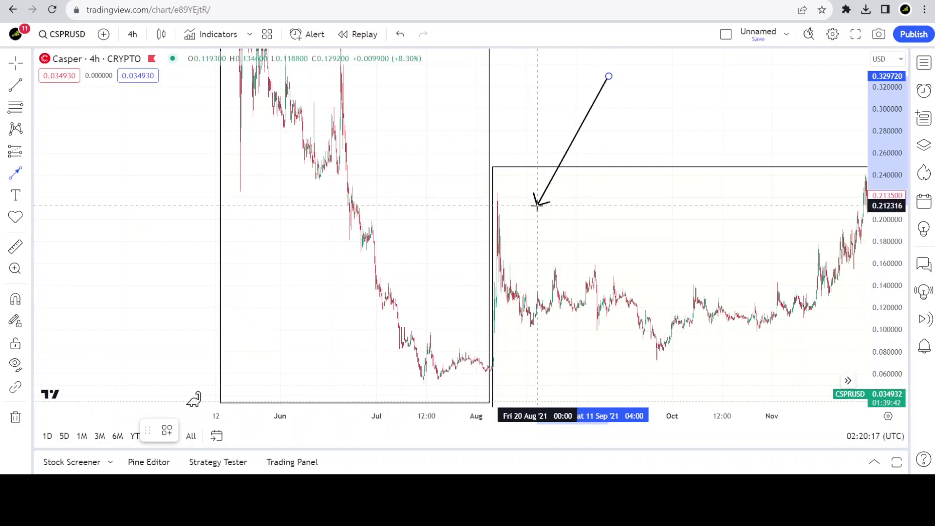
{"action": "left_click", "coordinate": [538, 202]}
Move the arrow's head beside the December peak of Range bound 1, at 20 Dec '21 20:00, about 0.26
{"action": "scroll", "coordinate": [789, 257], "scroll_direction": "down", "scroll_amount": 2}
{"action": "left_click_drag", "start_coordinate": [903, 196], "coordinate": [751, 367]}
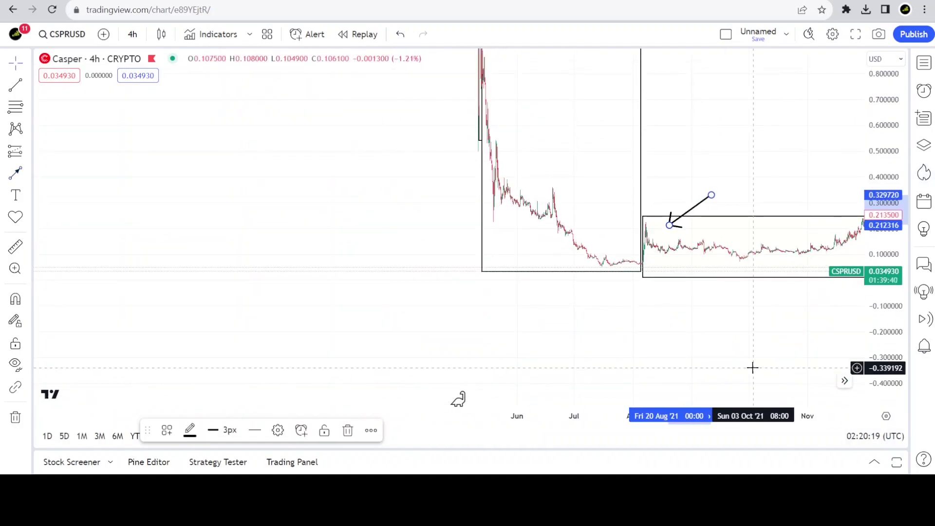
{"action": "left_click_drag", "start_coordinate": [806, 336], "coordinate": [417, 330]}
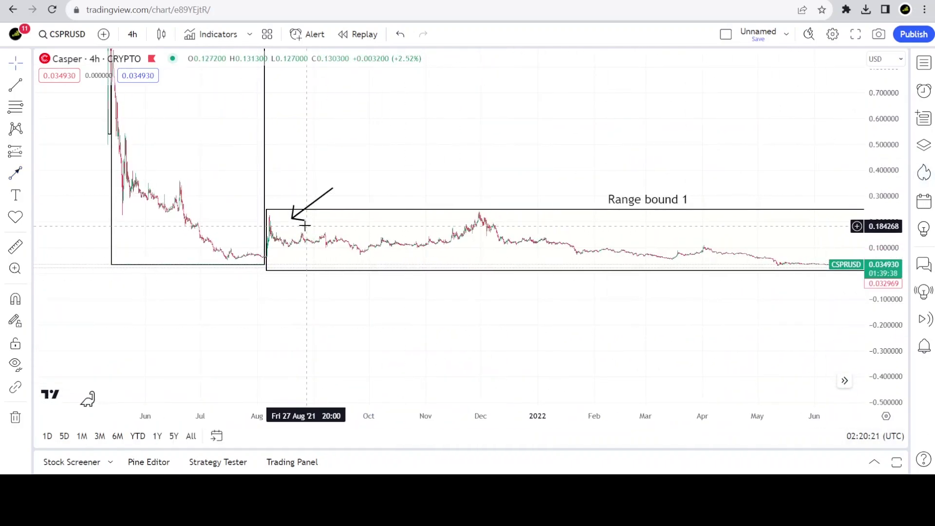
{"action": "mouse_move", "coordinate": [291, 223]}
{"action": "left_mouse_down"}
{"action": "mouse_move", "coordinate": [262, 249]}
{"action": "mouse_move", "coordinate": [379, 260]}
{"action": "mouse_move", "coordinate": [486, 199]}
{"action": "mouse_move", "coordinate": [517, 205]}
{"action": "left_mouse_up"}
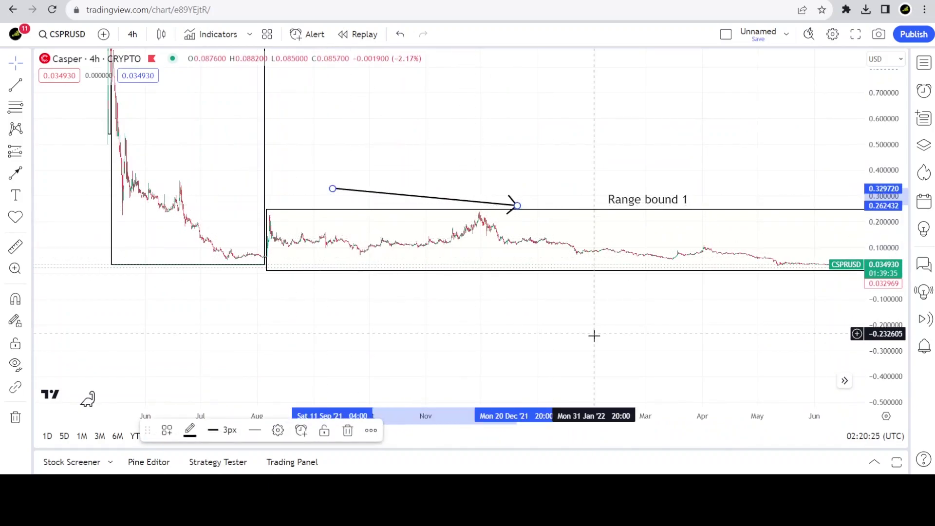
Stretch the arrow's head to the end of the Range bound 1 box, around mid-September '22 and about 0.04
{"action": "left_click_drag", "start_coordinate": [647, 379], "coordinate": [483, 399]}
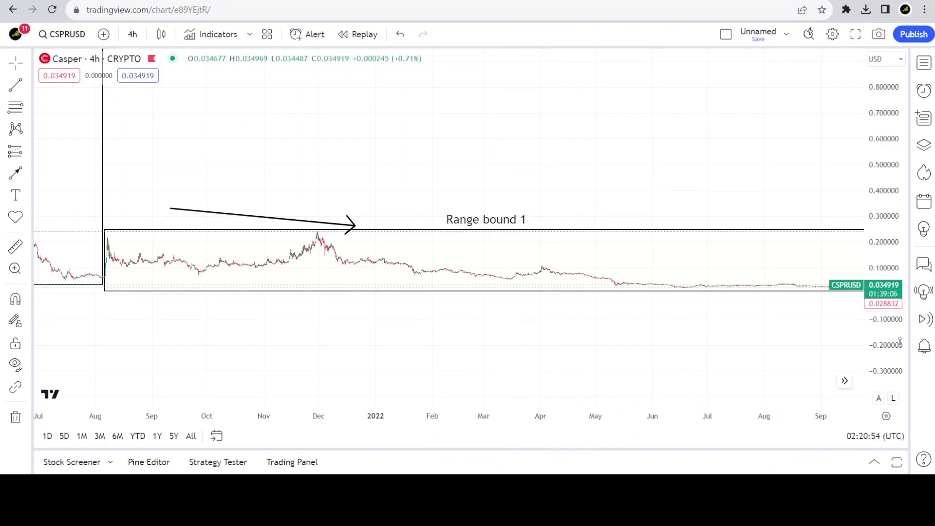
{"action": "left_click_drag", "start_coordinate": [900, 341], "coordinate": [755, 288]}
{"action": "left_click", "coordinate": [260, 91]}
{"action": "left_click_drag", "start_coordinate": [668, 359], "coordinate": [256, 336]}
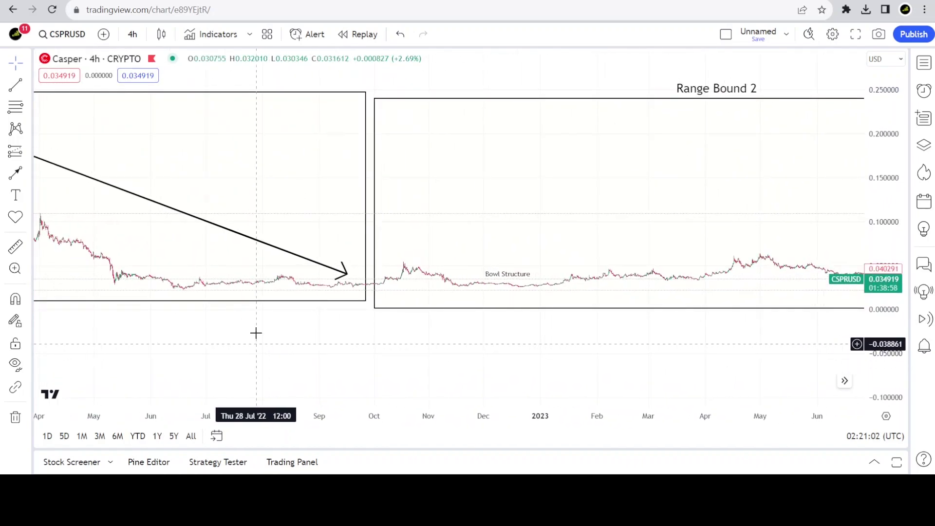
Move the arrow's head above the Bowl Structure in Range Bound 2, at 15 Dec '22 00:00, about 0.084
{"action": "left_click_drag", "start_coordinate": [346, 273], "coordinate": [505, 234]}
{"action": "left_click_drag", "start_coordinate": [872, 204], "coordinate": [868, 152]}
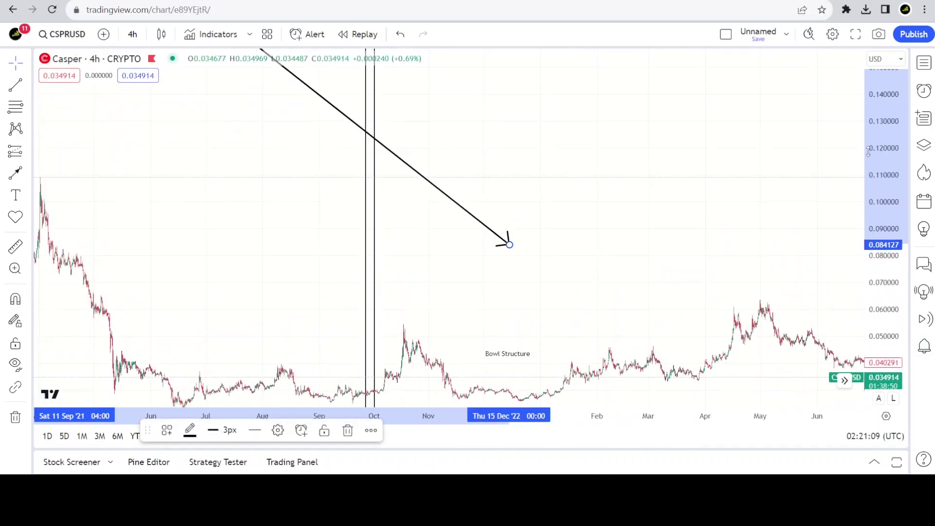
{"action": "double_click", "coordinate": [868, 152]}
Advance the arrow's head in stages from the Bowl Structure along the 2023 prices of Range Bound 2
{"action": "left_click_drag", "start_coordinate": [507, 131], "coordinate": [634, 179]}
{"action": "left_click_drag", "start_coordinate": [665, 312], "coordinate": [488, 307]}
{"action": "left_click_drag", "start_coordinate": [453, 176], "coordinate": [573, 184]}
{"action": "left_click_drag", "start_coordinate": [727, 208], "coordinate": [558, 211]}
{"action": "left_click_drag", "start_coordinate": [416, 178], "coordinate": [655, 227]}
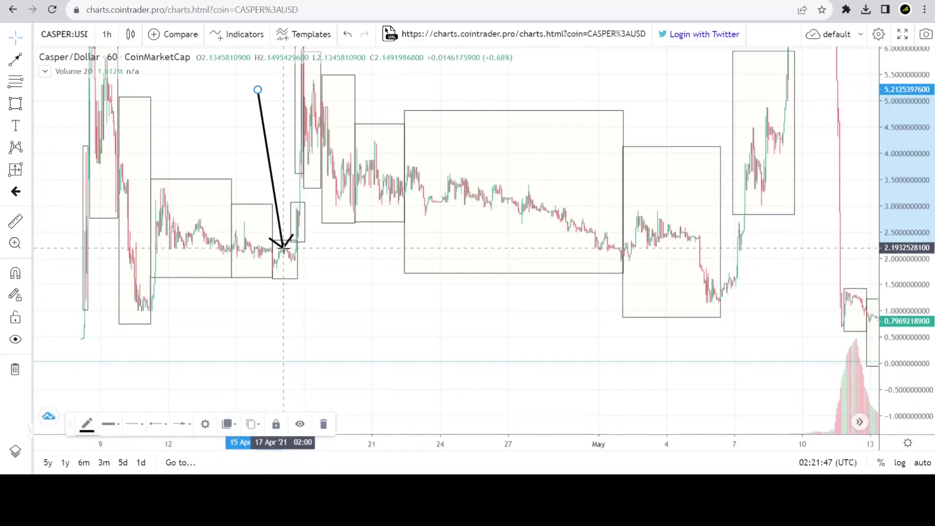
On the Cointrader Casper/Dollar 1h chart, move the arrow's head to the 6 May '21 12:00 low, about 1.22, then above the 7–9 May box
{"action": "mouse_move", "coordinate": [283, 248]}
{"action": "left_mouse_down"}
{"action": "mouse_move", "coordinate": [633, 145]}
{"action": "mouse_move", "coordinate": [640, 234]}
{"action": "left_mouse_up"}
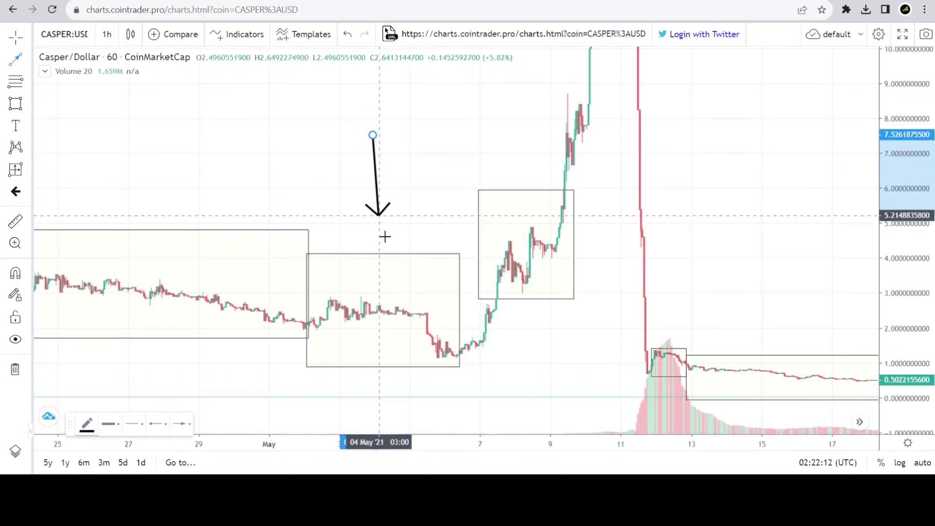
{"action": "mouse_move", "coordinate": [384, 236]}
{"action": "left_mouse_down"}
{"action": "mouse_move", "coordinate": [346, 292]}
{"action": "mouse_move", "coordinate": [445, 334]}
{"action": "mouse_move", "coordinate": [335, 265]}
{"action": "mouse_move", "coordinate": [448, 312]}
{"action": "mouse_move", "coordinate": [465, 358]}
{"action": "left_mouse_up"}
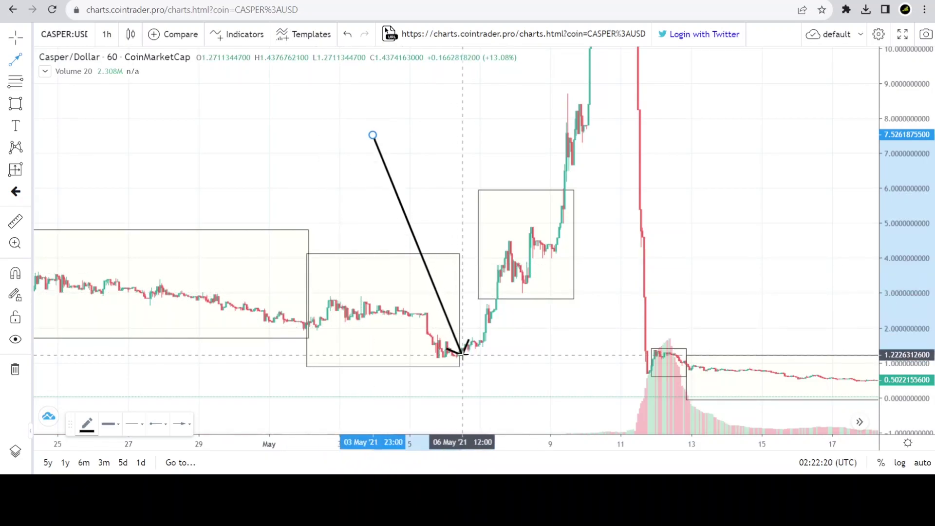
{"action": "left_click_drag", "start_coordinate": [466, 355], "coordinate": [547, 142]}
{"action": "left_click_drag", "start_coordinate": [888, 273], "coordinate": [887, 341]}
{"action": "left_click_drag", "start_coordinate": [578, 204], "coordinate": [545, 222]}
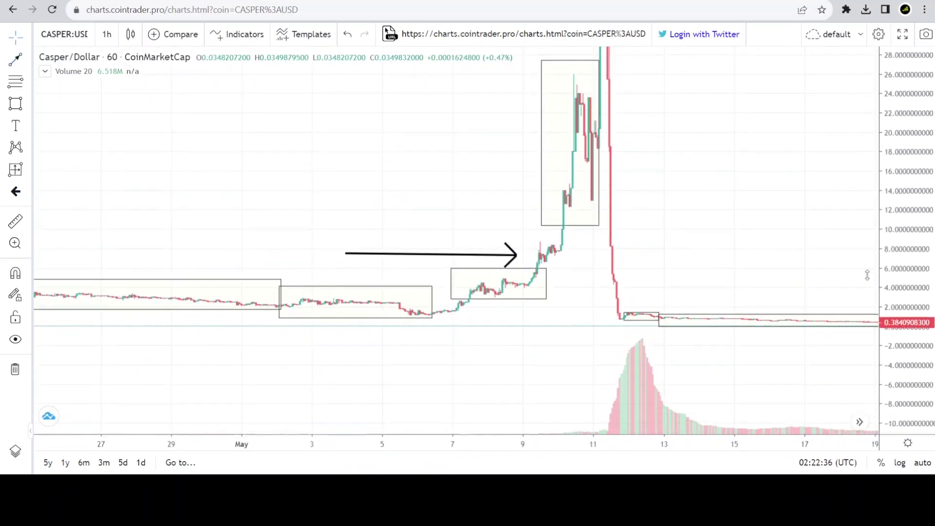
Move the arrow's head into the tall May box at 10 May '21 20:00, about 21.25, and on beside the all-time peak
{"action": "left_click_drag", "start_coordinate": [514, 252], "coordinate": [596, 140]}
{"action": "left_click_drag", "start_coordinate": [910, 92], "coordinate": [910, 127]}
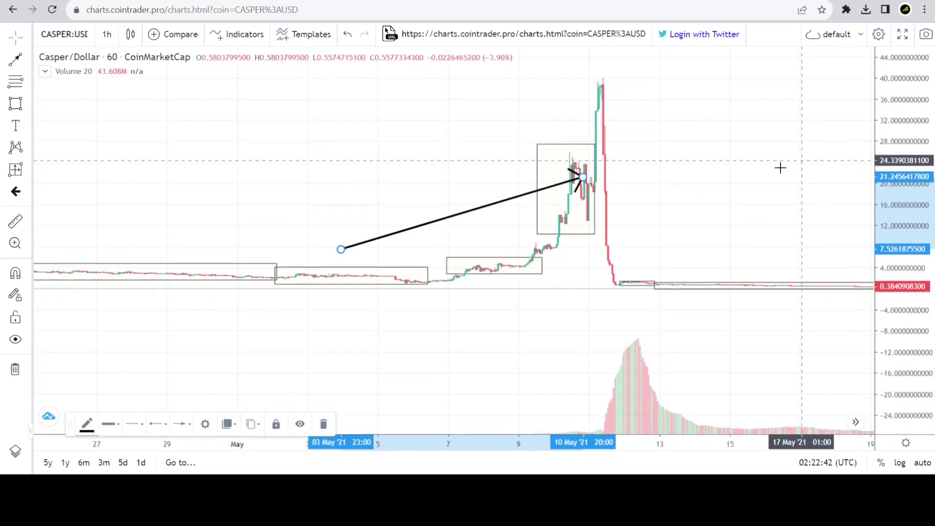
{"action": "left_click_drag", "start_coordinate": [585, 177], "coordinate": [589, 120]}
Anchor the arrow's tail at 8 May '21 11:00, about 37.23, and aim its head along the tall box's upper edge to its early corner
{"action": "left_click_drag", "start_coordinate": [342, 251], "coordinate": [500, 92]}
{"action": "left_click_drag", "start_coordinate": [590, 121], "coordinate": [585, 147]}
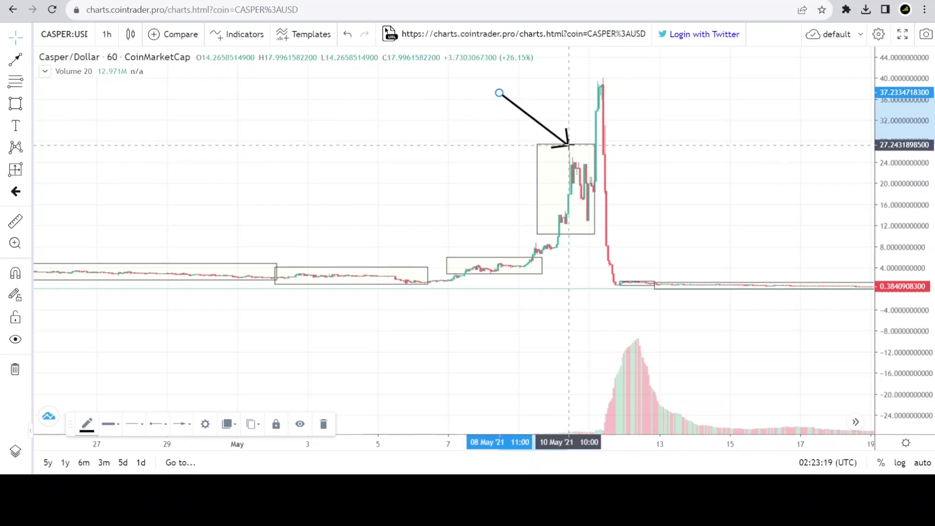
{"action": "left_click_drag", "start_coordinate": [570, 151], "coordinate": [534, 142]}
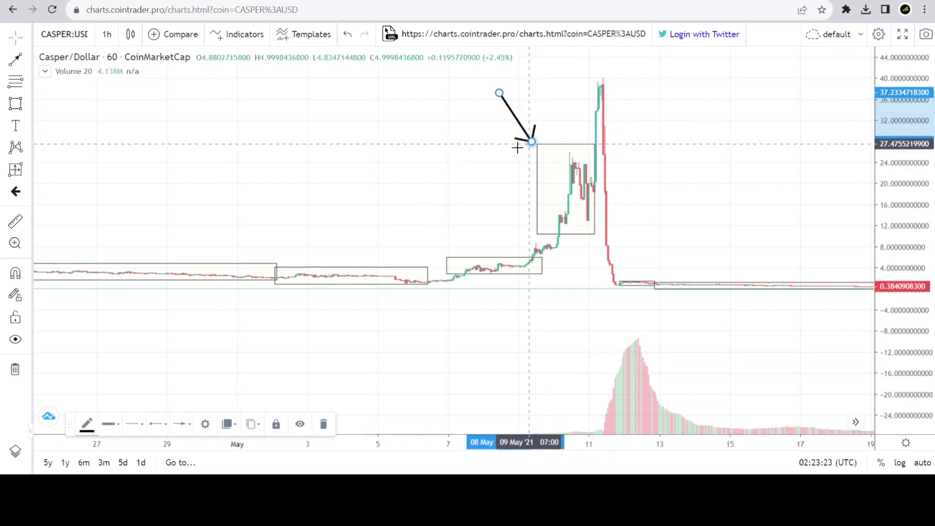
Shift the whole arrow from the tall May box back over the long late-April box
{"action": "scroll", "coordinate": [484, 159], "scroll_direction": "down", "scroll_amount": 5}
{"action": "left_click_drag", "start_coordinate": [555, 167], "coordinate": [586, 143]}
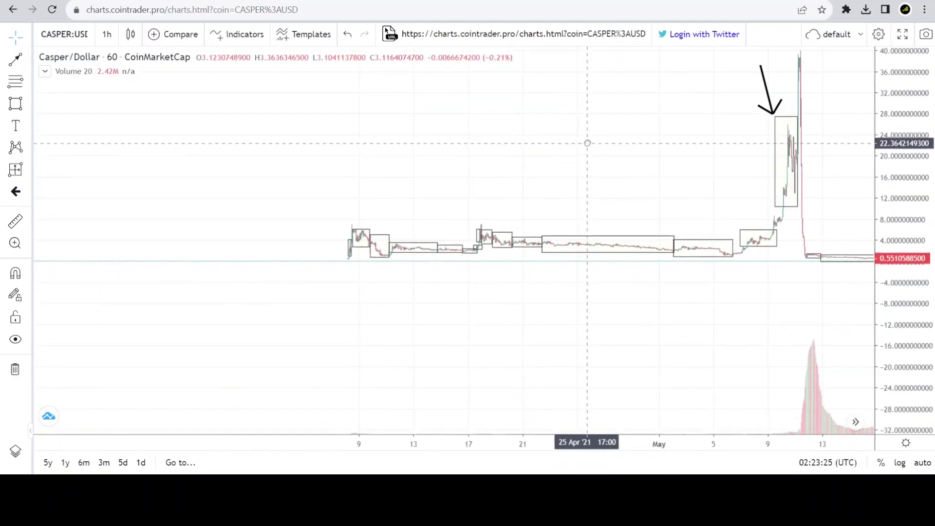
{"action": "left_click_drag", "start_coordinate": [763, 92], "coordinate": [569, 115]}
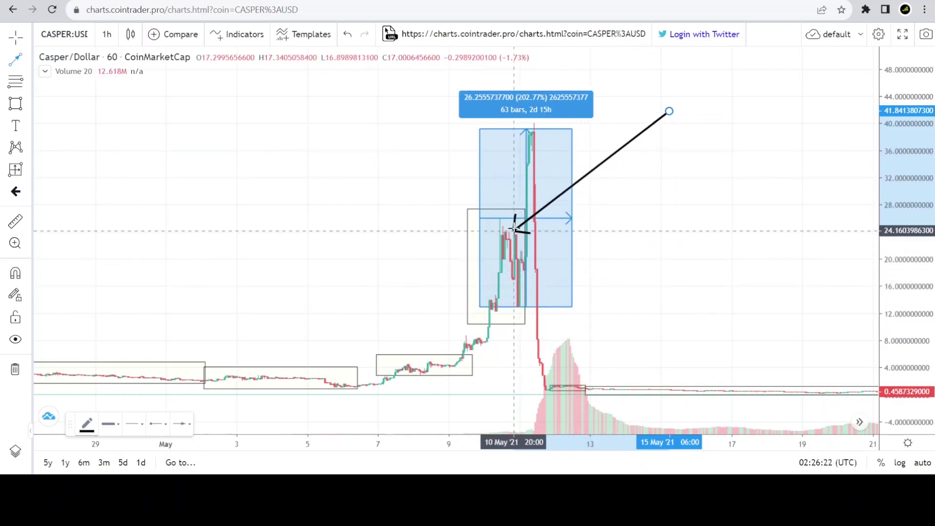
Point the arrow at the 10 May high and the measured surge's price levels, then set its head at 13 May '21 07:00, about 26.42
{"action": "left_click", "coordinate": [505, 216]}
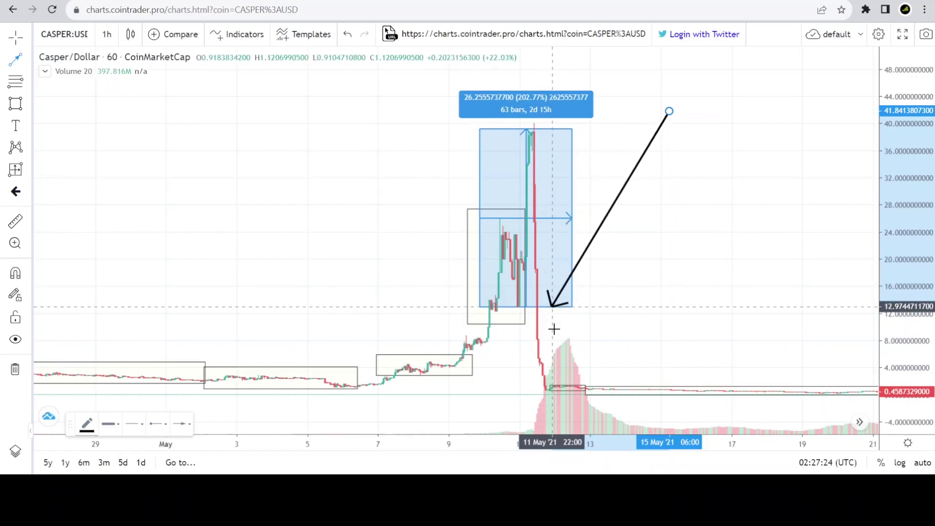
{"action": "left_click", "coordinate": [544, 271]}
{"action": "left_click_drag", "start_coordinate": [545, 276], "coordinate": [602, 209]}
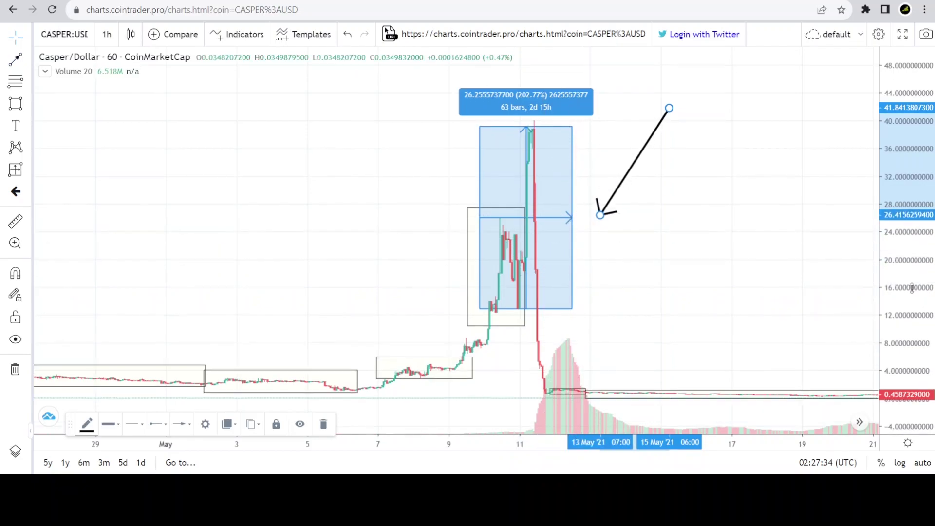
Aim the arrow's head at the measured May surge, 12 May '21 04:00 and about 35.15, with its tail at about 33.59
{"action": "scroll", "coordinate": [731, 192], "scroll_direction": "left", "scroll_amount": 3}
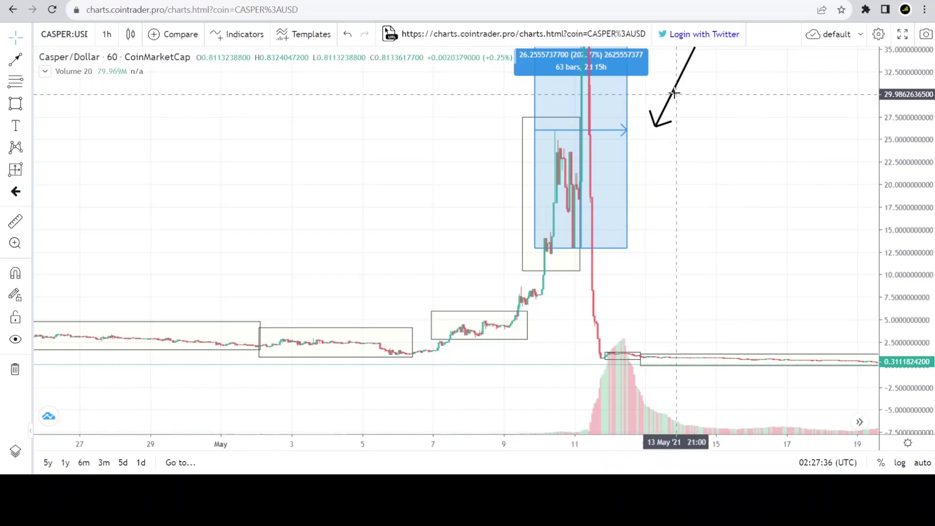
{"action": "left_click_drag", "start_coordinate": [658, 115], "coordinate": [604, 123]}
{"action": "scroll", "coordinate": [661, 276], "scroll_direction": "right", "scroll_amount": 2}
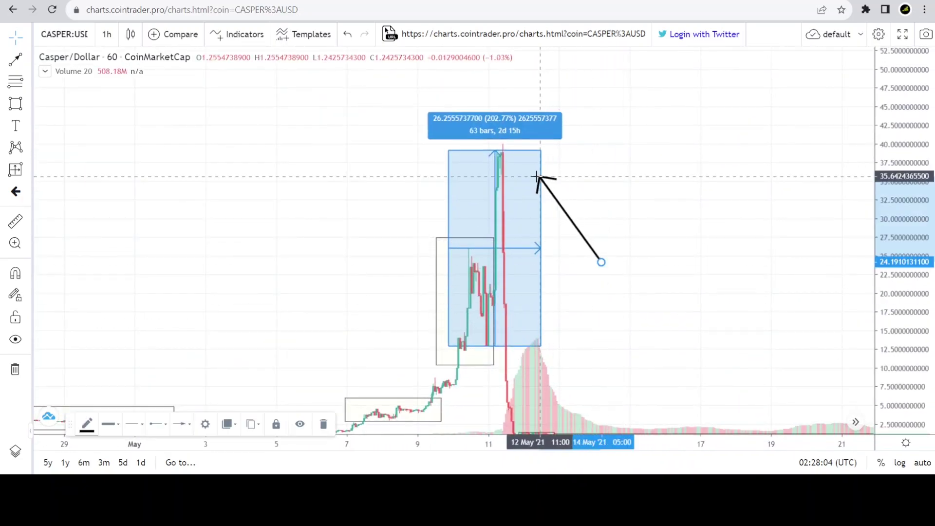
{"action": "left_click_drag", "start_coordinate": [538, 178], "coordinate": [529, 181]}
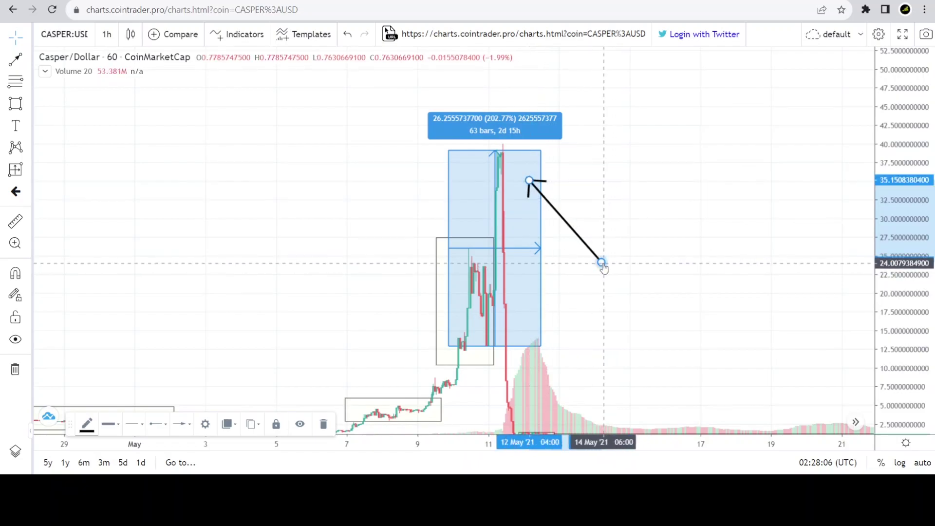
{"action": "left_click_drag", "start_coordinate": [602, 263], "coordinate": [609, 191]}
Compare the measured May surge with the two measured April spikes, pointing the arrow beside the 18 Apr '21 spike
{"action": "scroll", "coordinate": [607, 232], "scroll_direction": "left", "scroll_amount": 3}
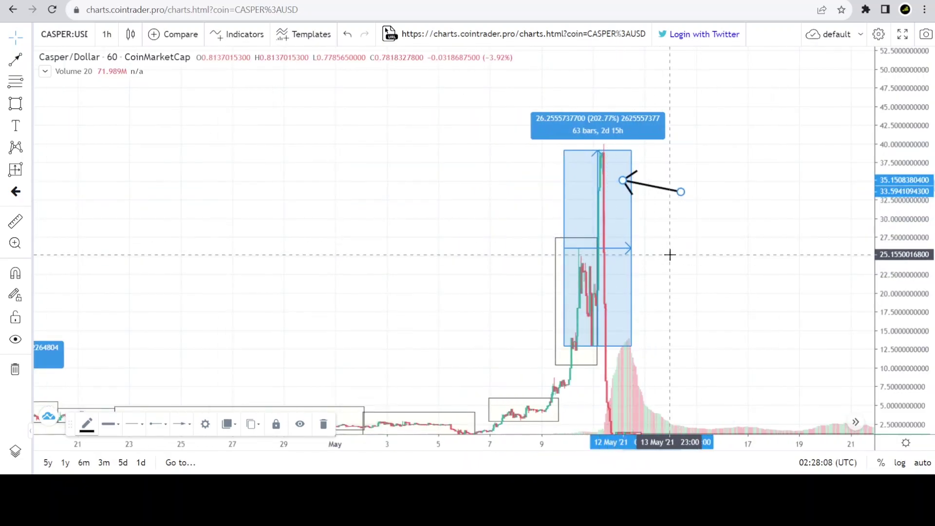
{"action": "scroll", "coordinate": [667, 255], "scroll_direction": "down", "scroll_amount": 2}
{"action": "scroll", "coordinate": [682, 204], "scroll_direction": "left", "scroll_amount": 3}
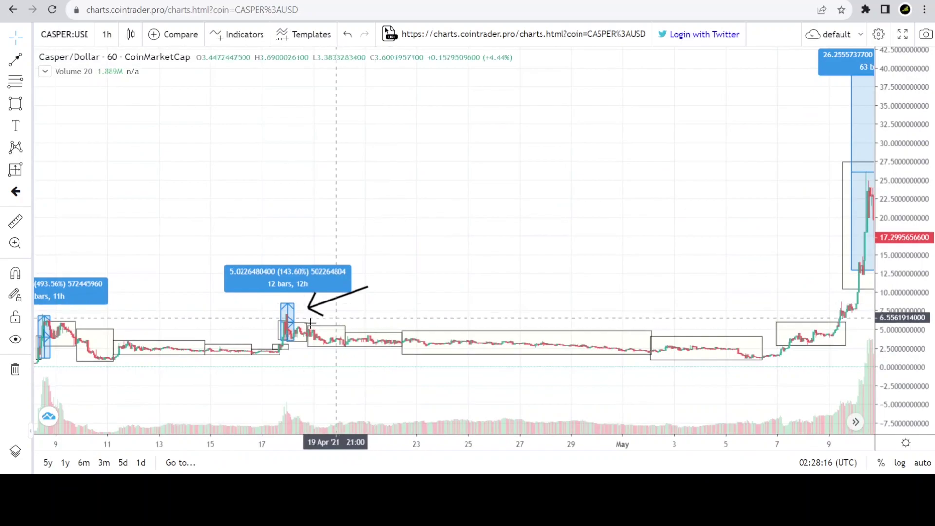
{"action": "scroll", "coordinate": [491, 287], "scroll_direction": "down", "scroll_amount": 2}
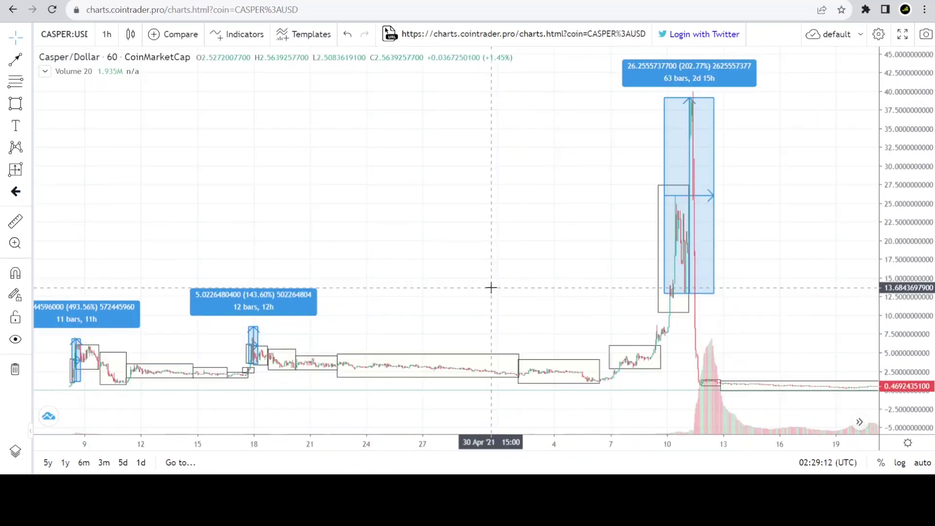